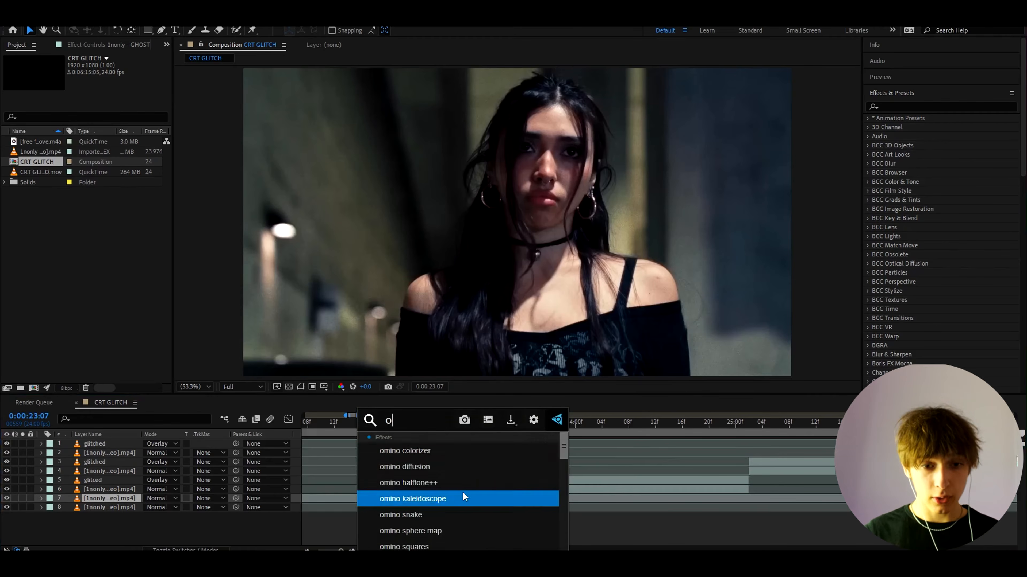
# Step: Apply the omino diffusion effect to the clip on layer 7 and set that layer's blending mode to Overlay
pyautogui.click(442, 466)
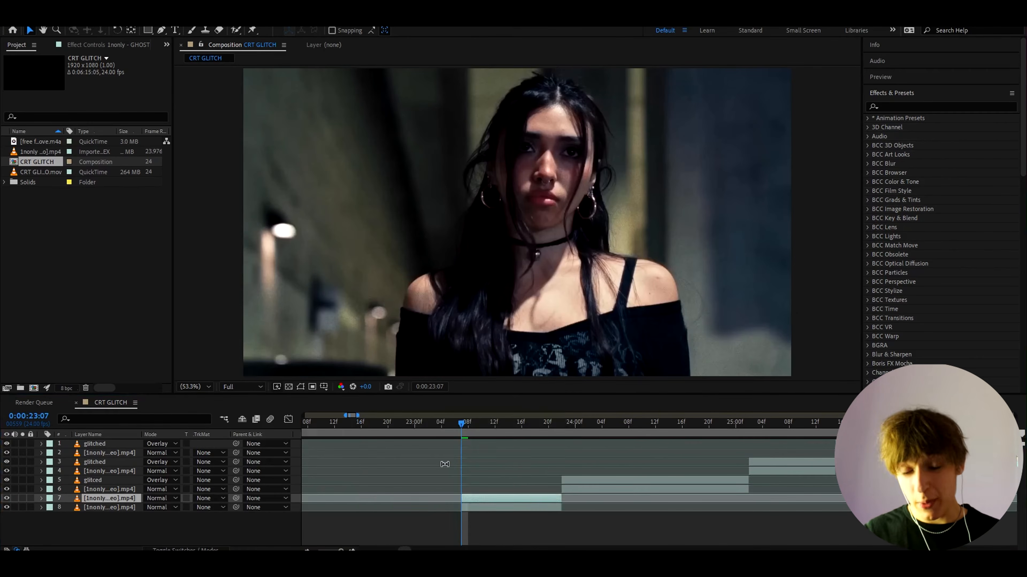
pyautogui.click(495, 501)
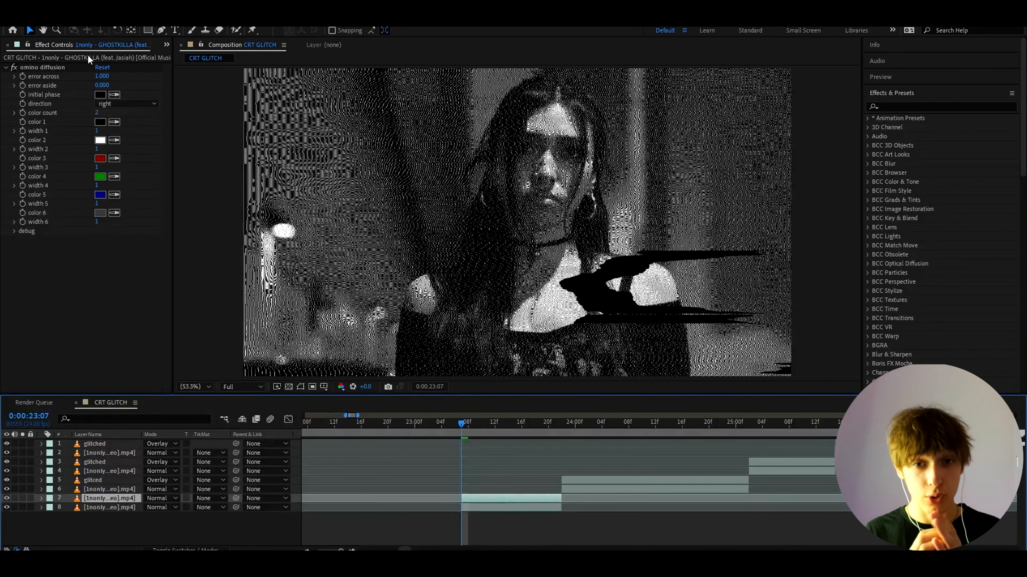
pyautogui.click(102, 85)
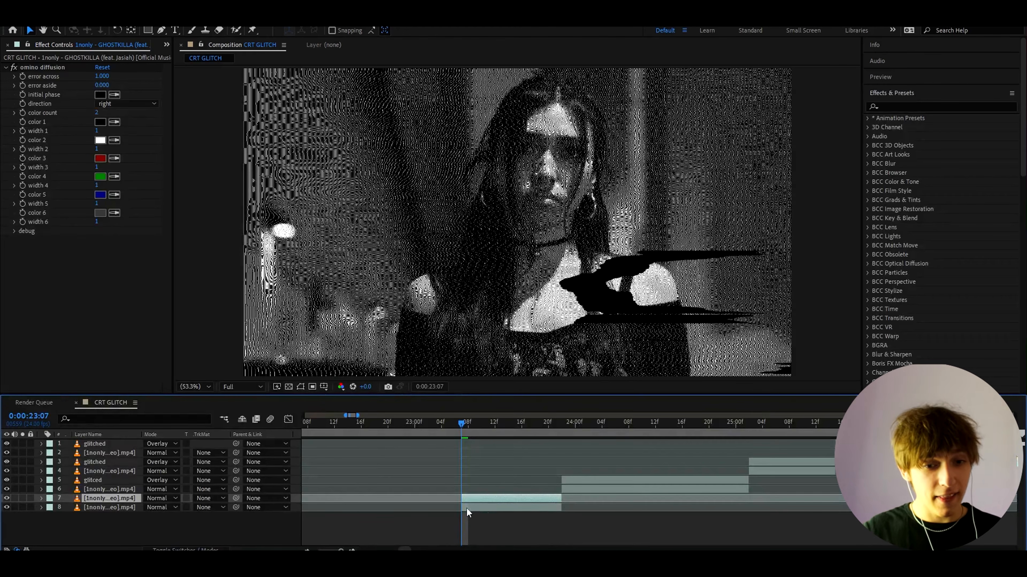
pyautogui.rightClick(485, 505)
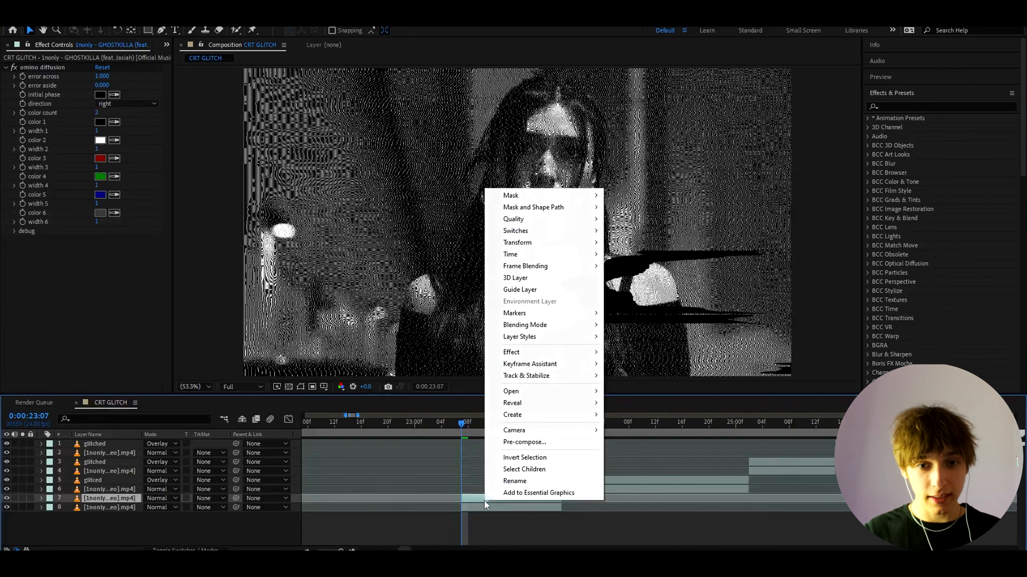
pyautogui.moveTo(542, 325)
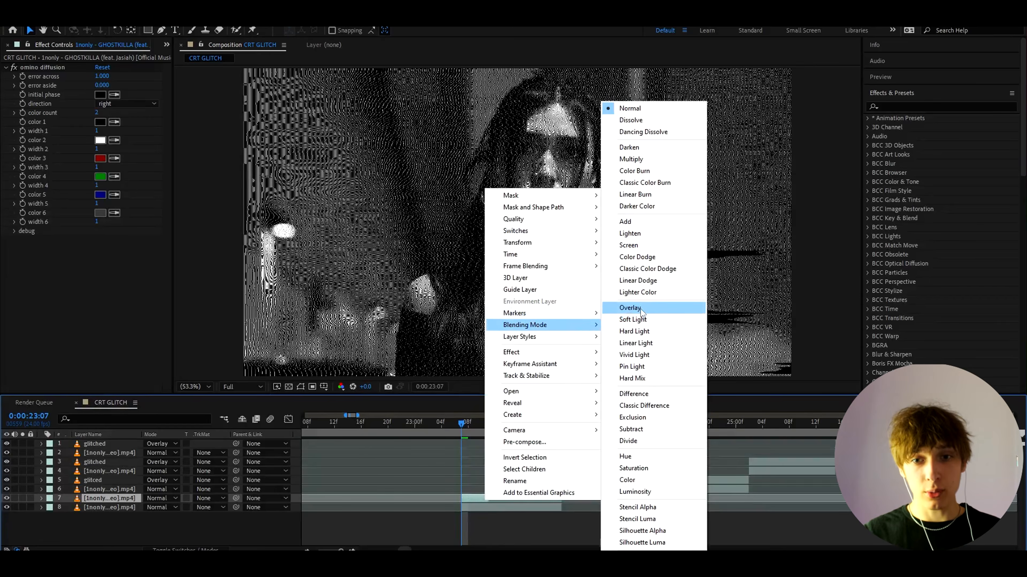
pyautogui.click(629, 308)
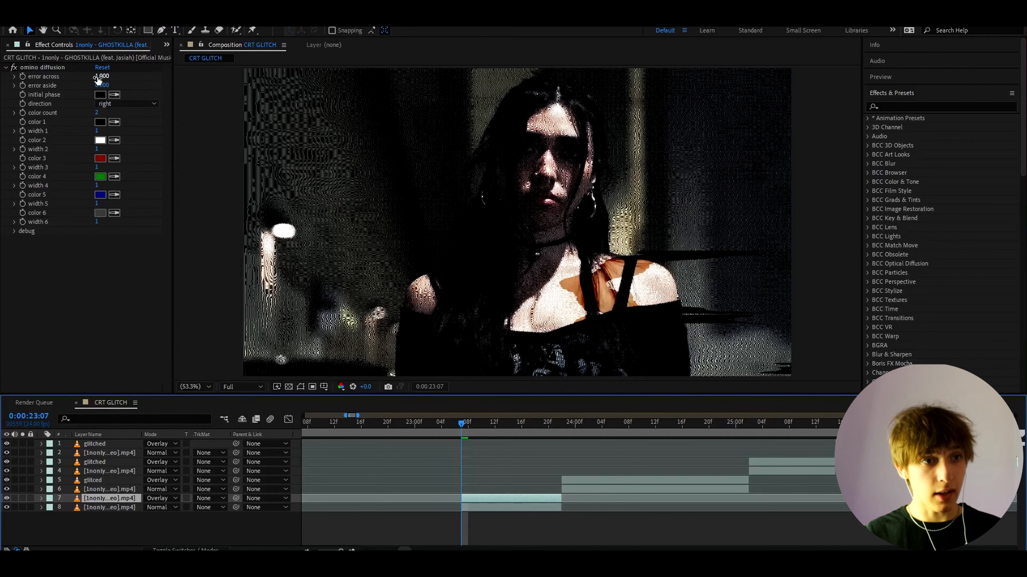
# Step: Set error across to 0.31 and error aside to 1.96, and enable keyframing for both at 0:00:23:07
pyautogui.click(102, 76)
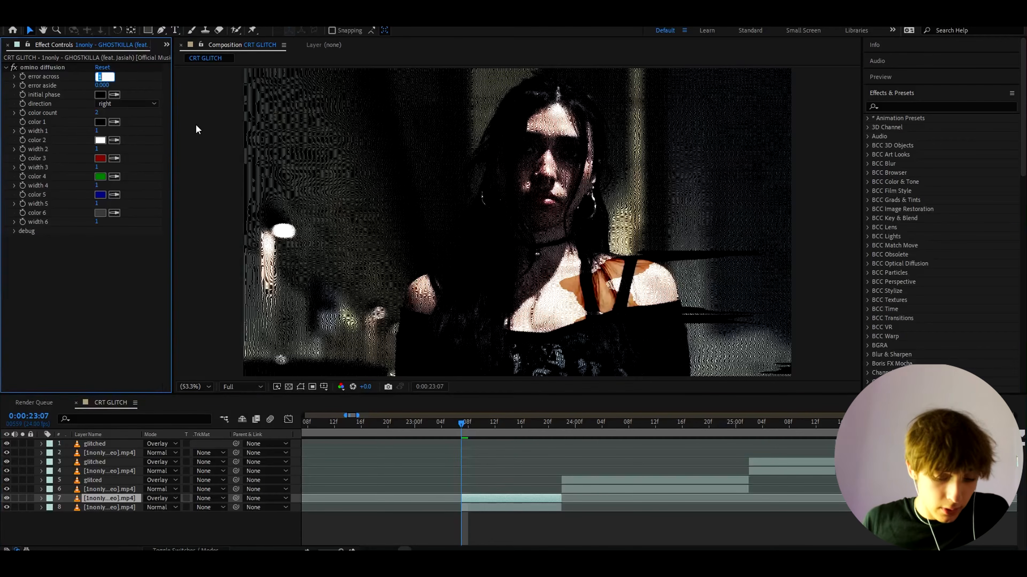
pyautogui.write('0.31')
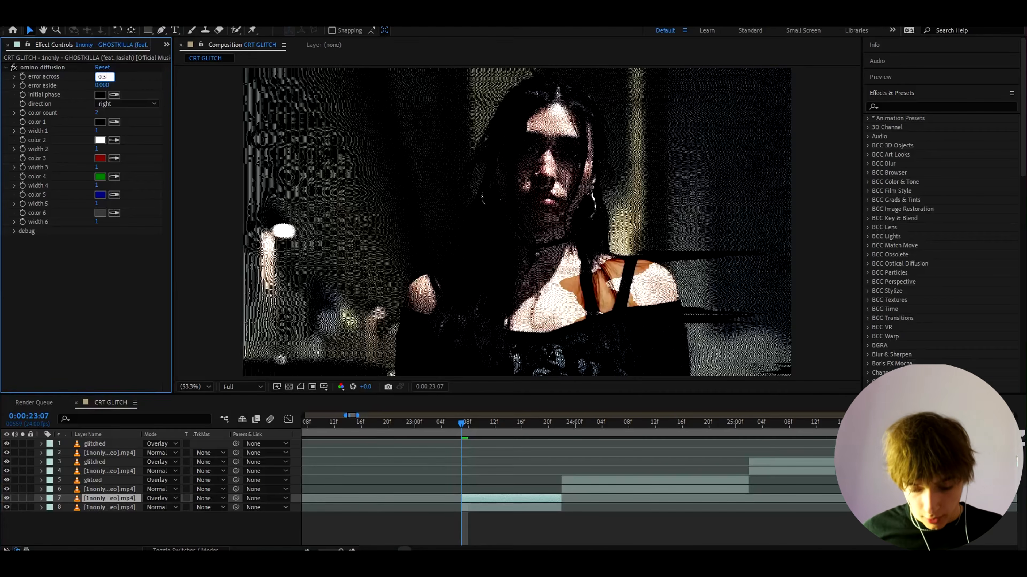
pyautogui.press('Return')
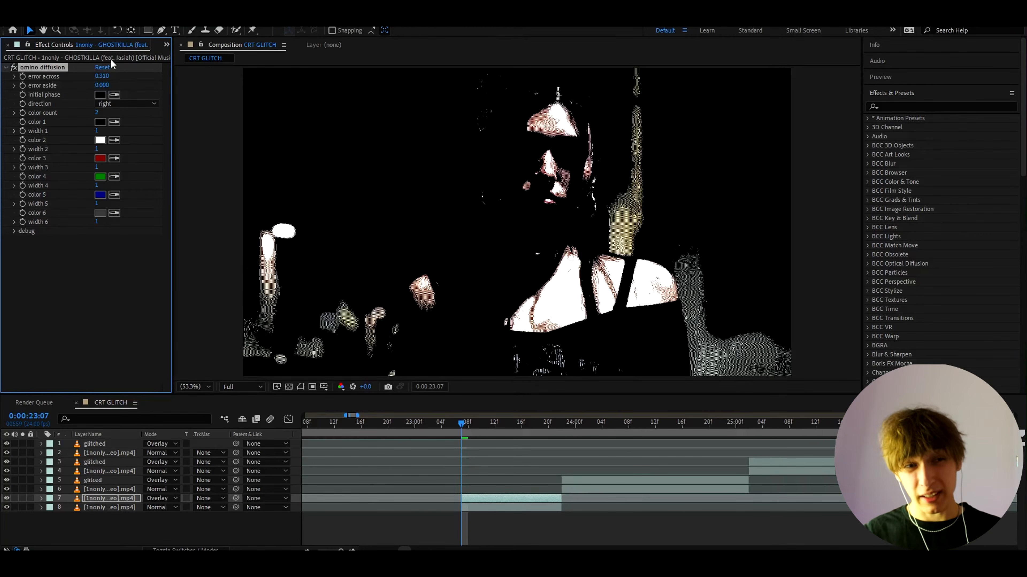
pyautogui.click(104, 85)
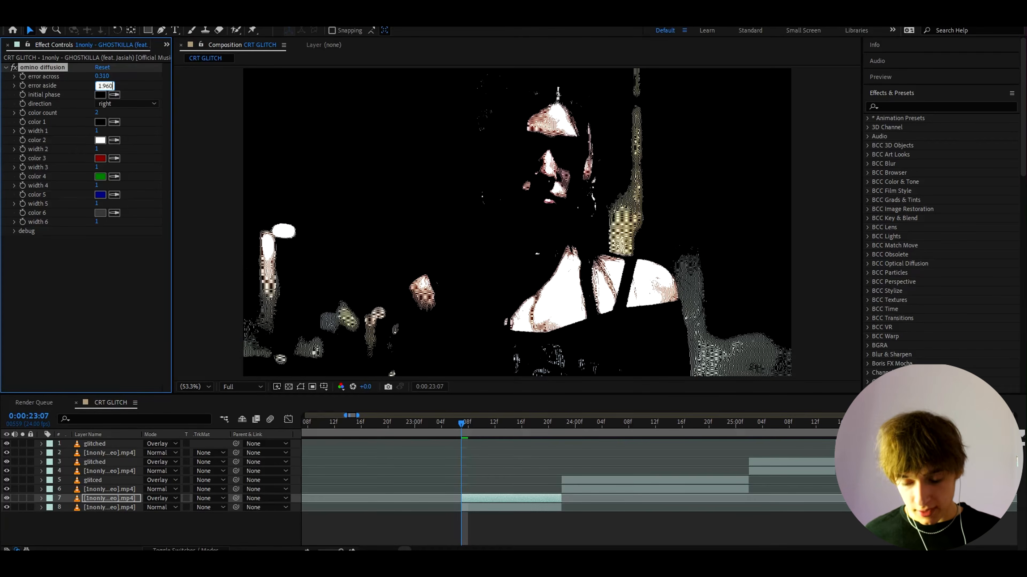
pyautogui.write('1.960')
pyautogui.press('Return')
pyautogui.click(23, 76)
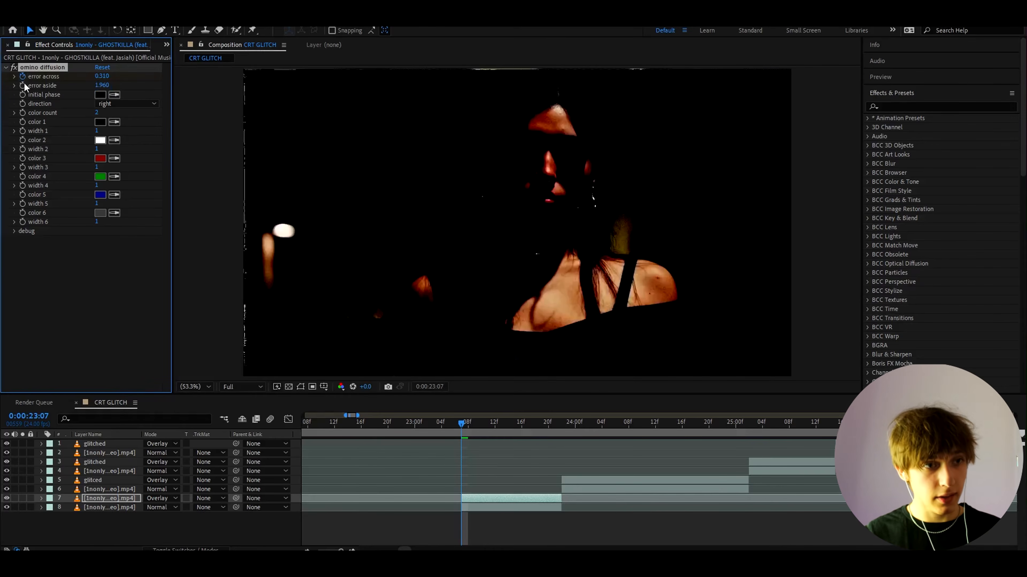
pyautogui.click(22, 86)
# Step: Set the omino diffusion color count to 6
pyautogui.click(97, 113)
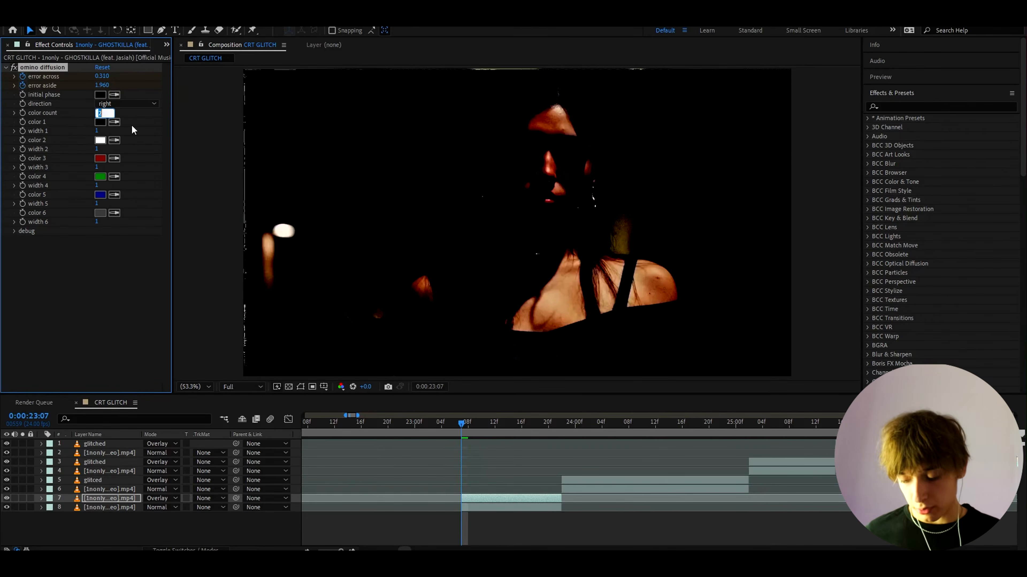
pyautogui.write('6')
pyautogui.press('Return')
pyautogui.scroll(1, 547, 150)
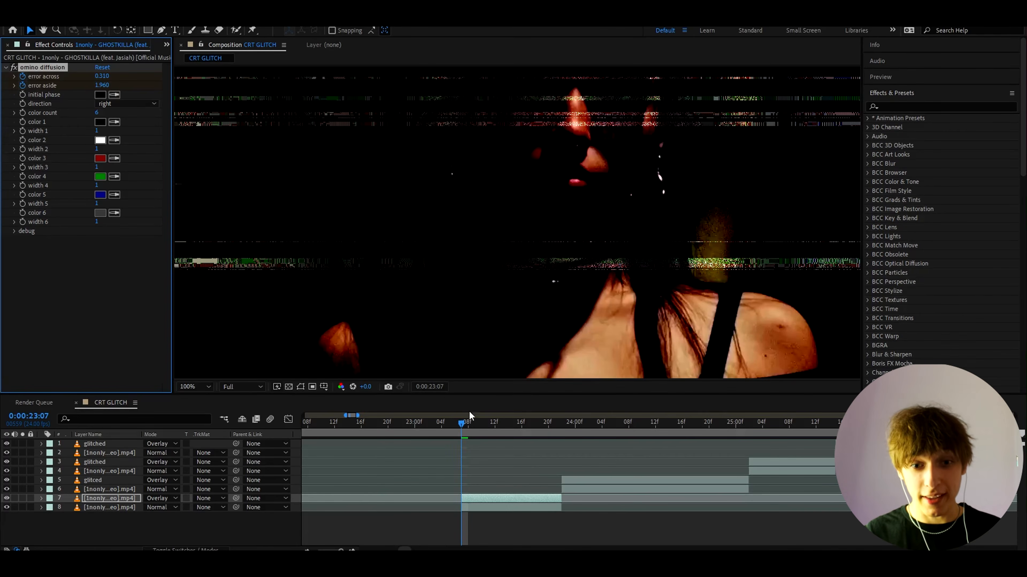
pyautogui.moveTo(480, 424); pyautogui.dragTo(521, 424)
pyautogui.scroll(-2, 530, 258)
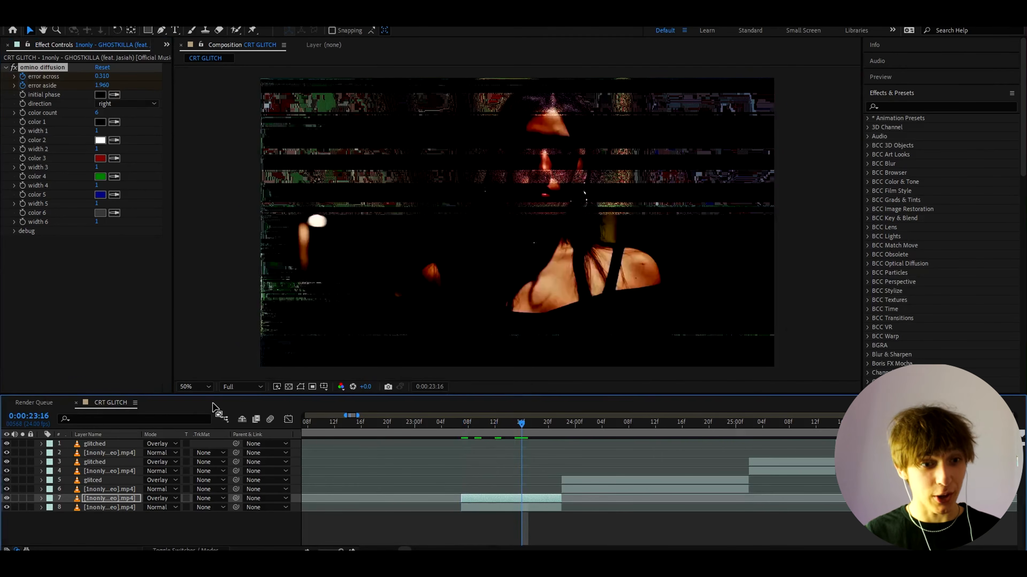
pyautogui.click(194, 386)
pyautogui.click(194, 200)
pyautogui.click(461, 424)
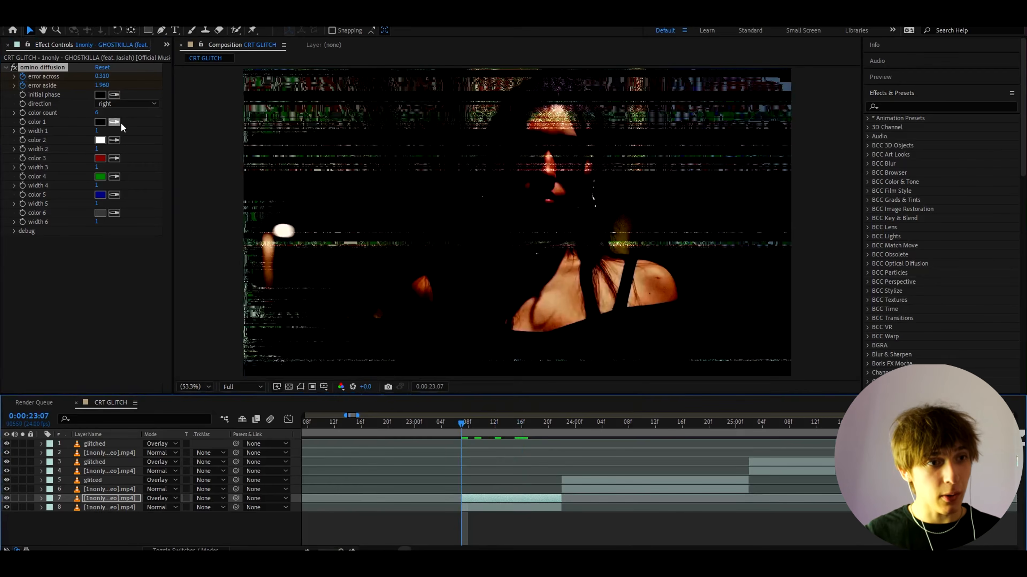
# Step: Set width 1 of the omino diffusion effect to 5
pyautogui.moveTo(97, 131); pyautogui.dragTo(129, 130)
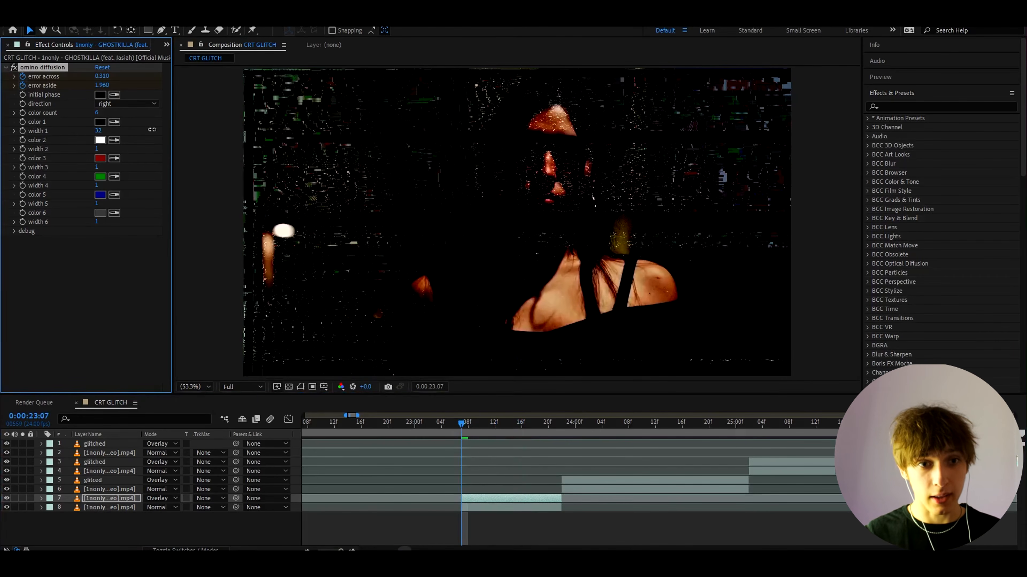
pyautogui.click(98, 131)
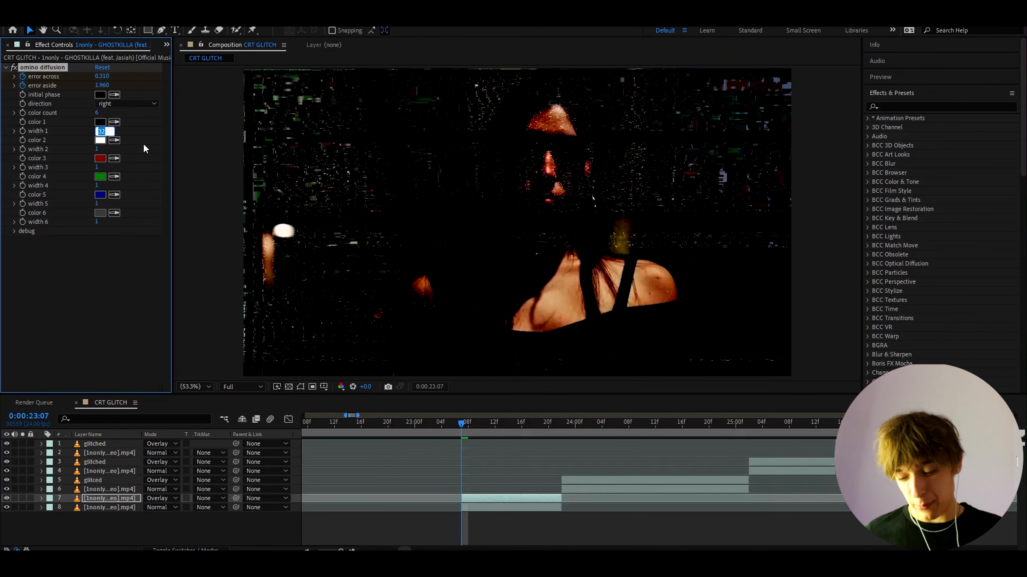
pyautogui.write('5')
pyautogui.press('Return')
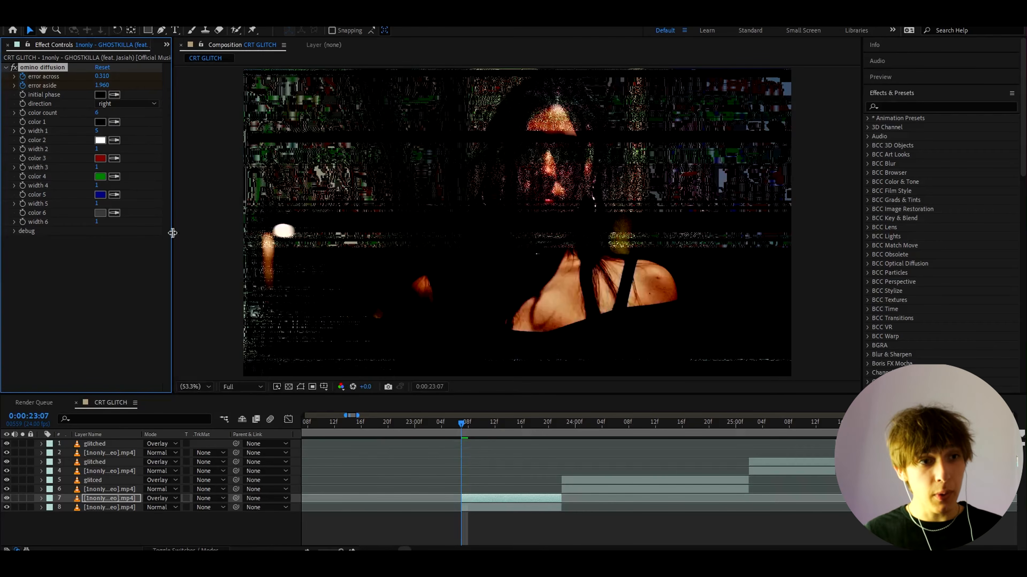
# Step: Reveal the layer's keyframes and, at 0:00:23:08, keyframe error across at 0.35 and error aside at 1.97
pyautogui.press('=')
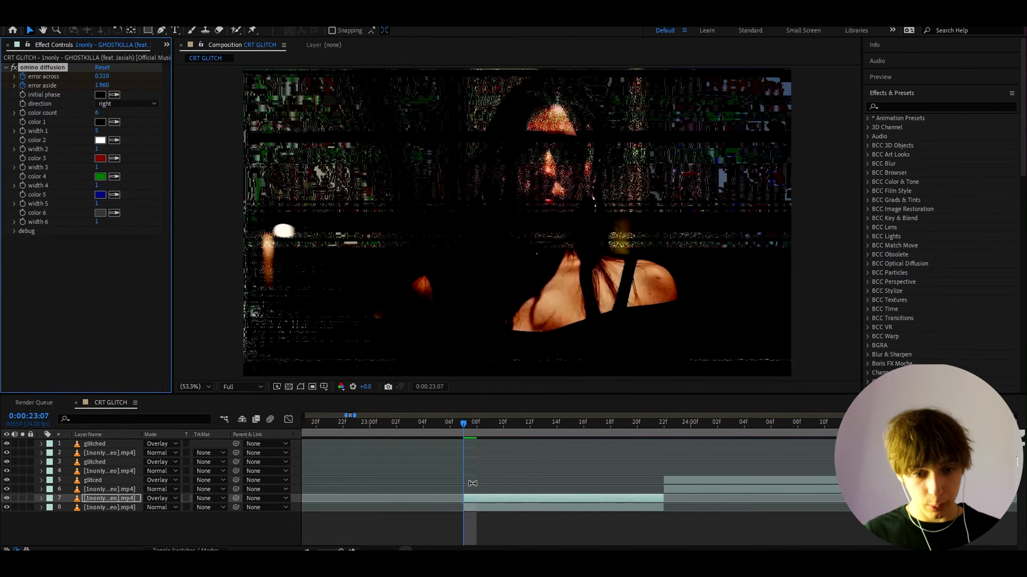
pyautogui.press('u')
pyautogui.click(474, 425)
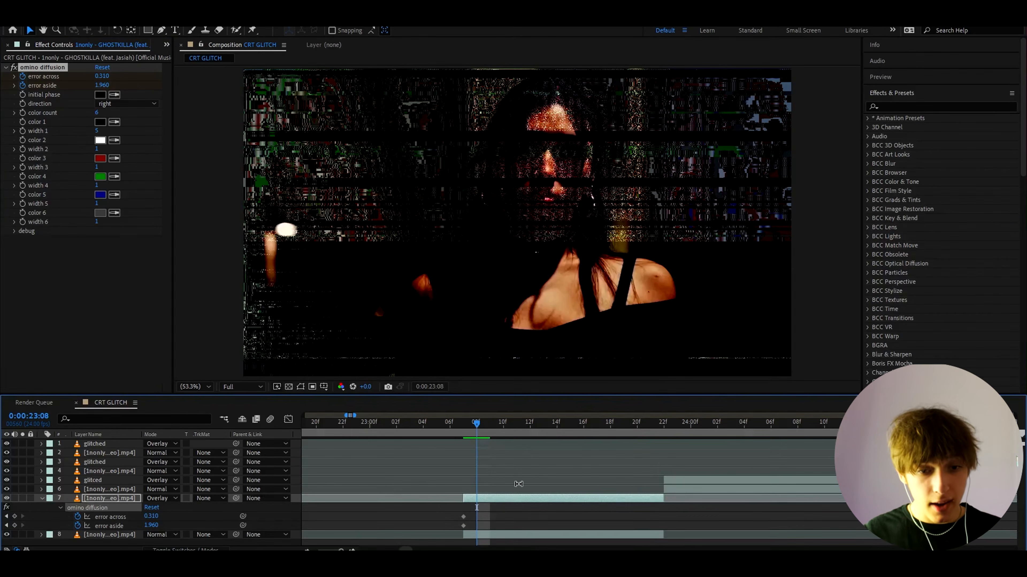
pyautogui.click(151, 516)
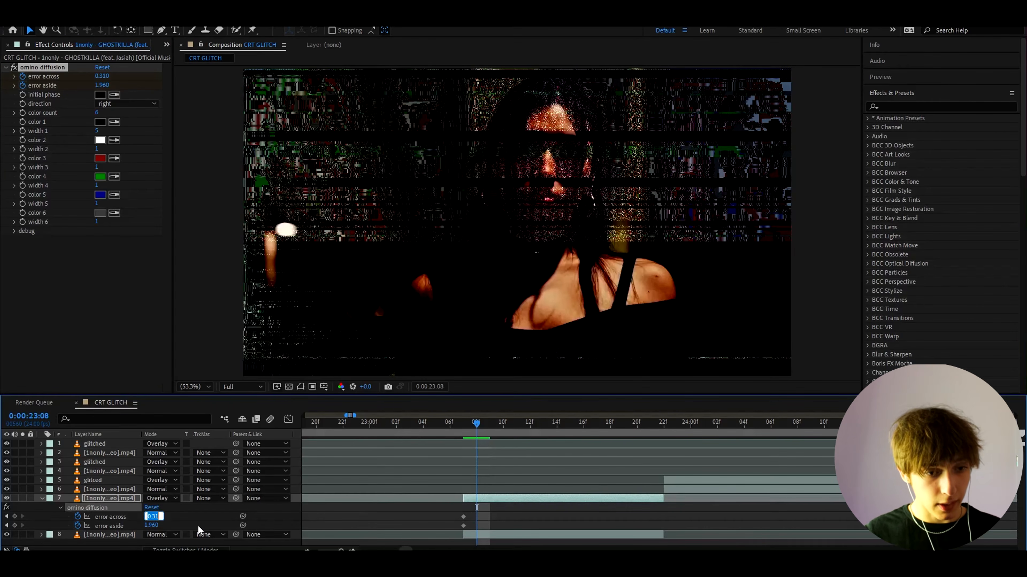
pyautogui.press('Right')
pyautogui.press('BackSpace')
pyautogui.write('5')
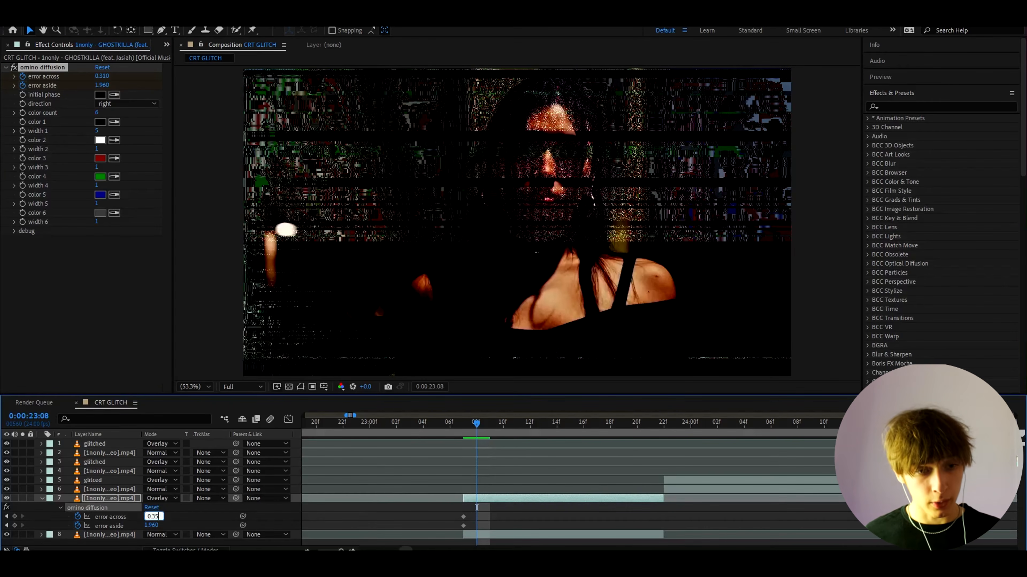
pyautogui.press('Return')
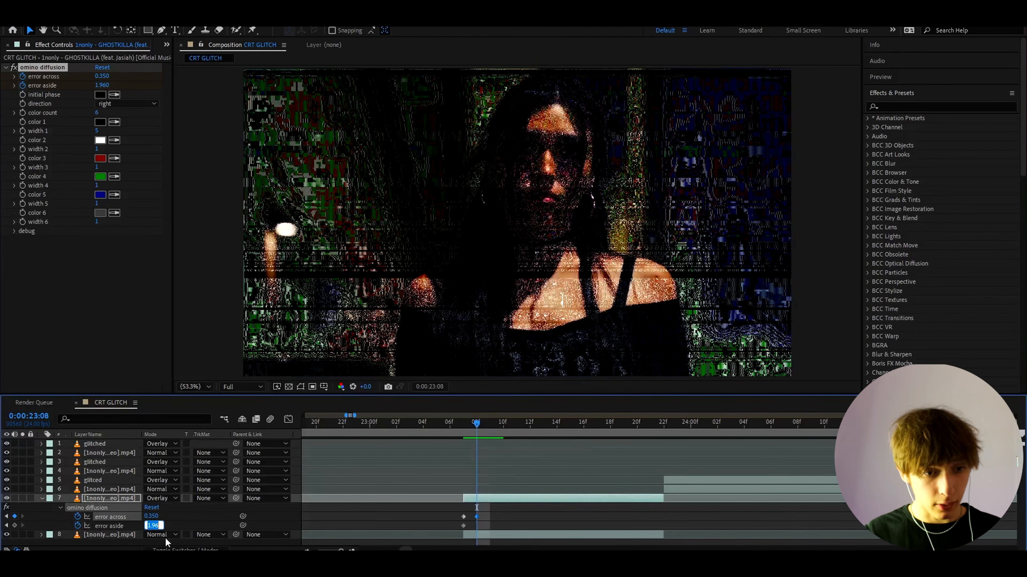
pyautogui.write('1.97')
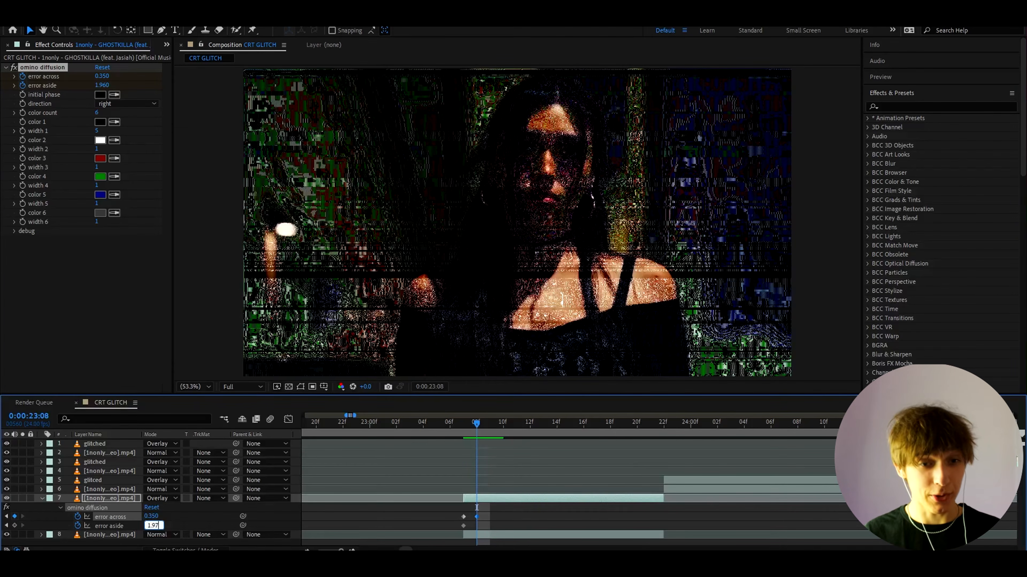
pyautogui.press('Return')
# Step: Keyframe error across at 0.32 on frame 0:00:23:09 and at 0.3 on frame 0:00:23:10
pyautogui.click(486, 423)
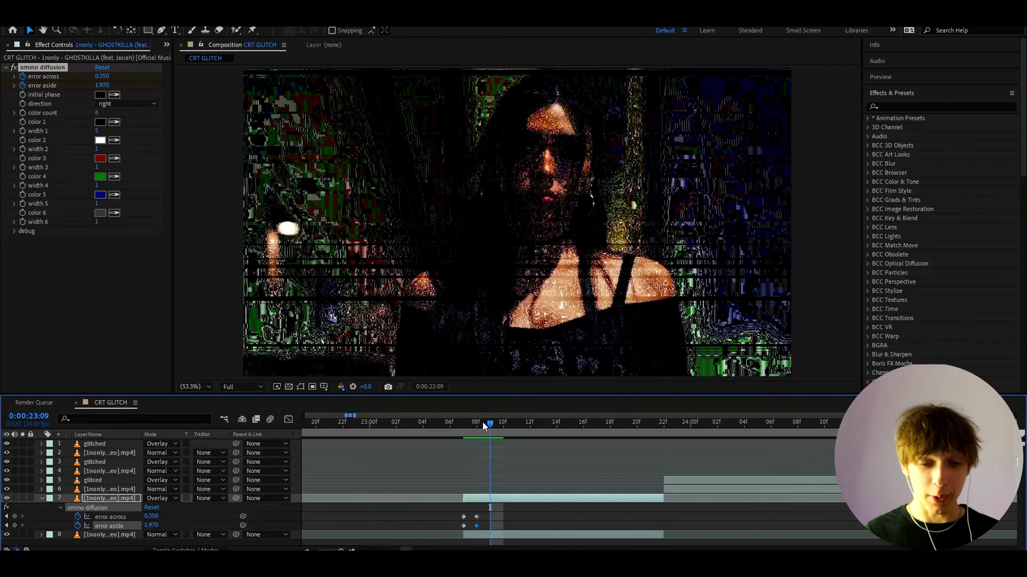
pyautogui.click(157, 516)
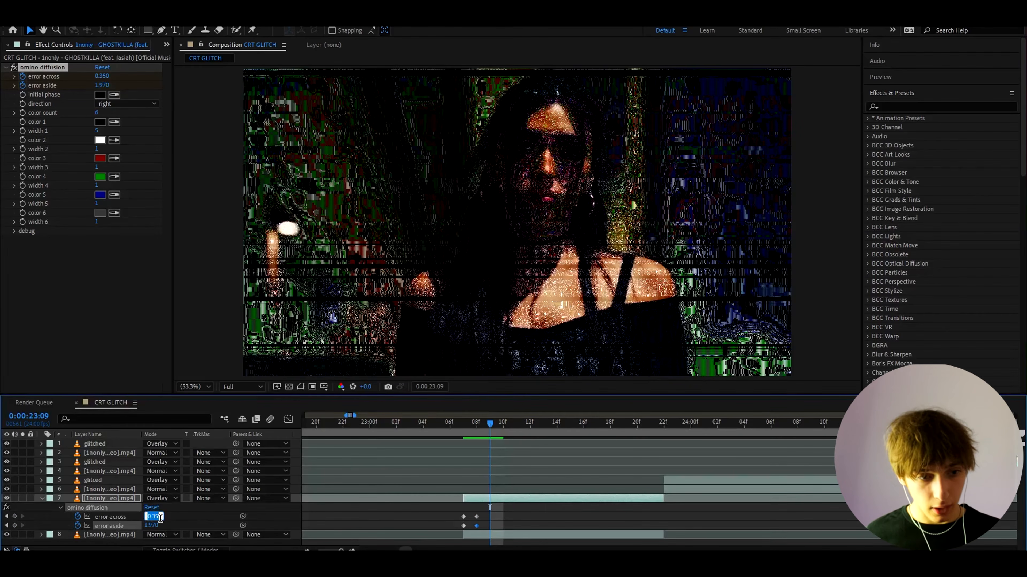
pyautogui.click(160, 518)
pyautogui.press('Return')
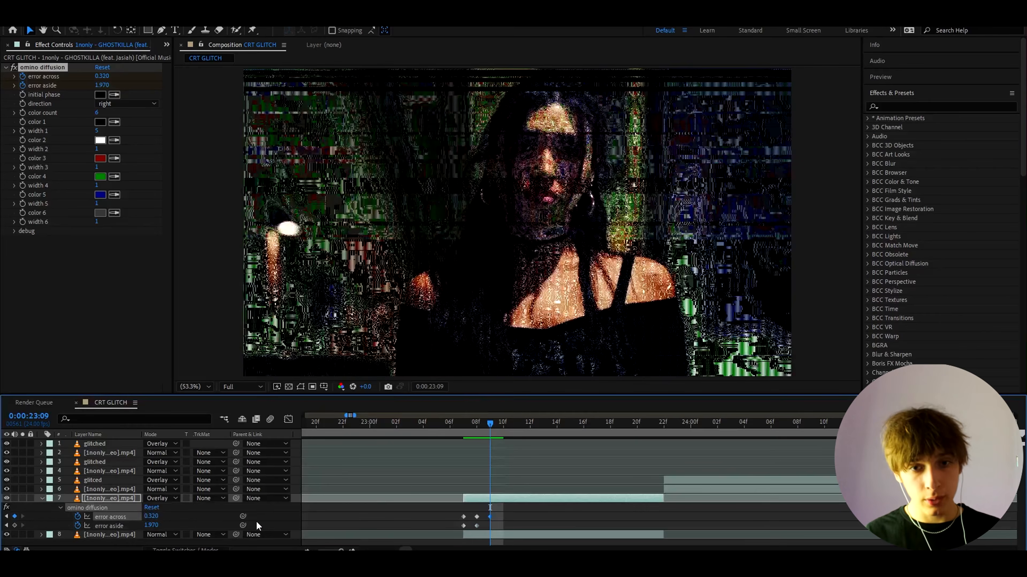
pyautogui.click(502, 423)
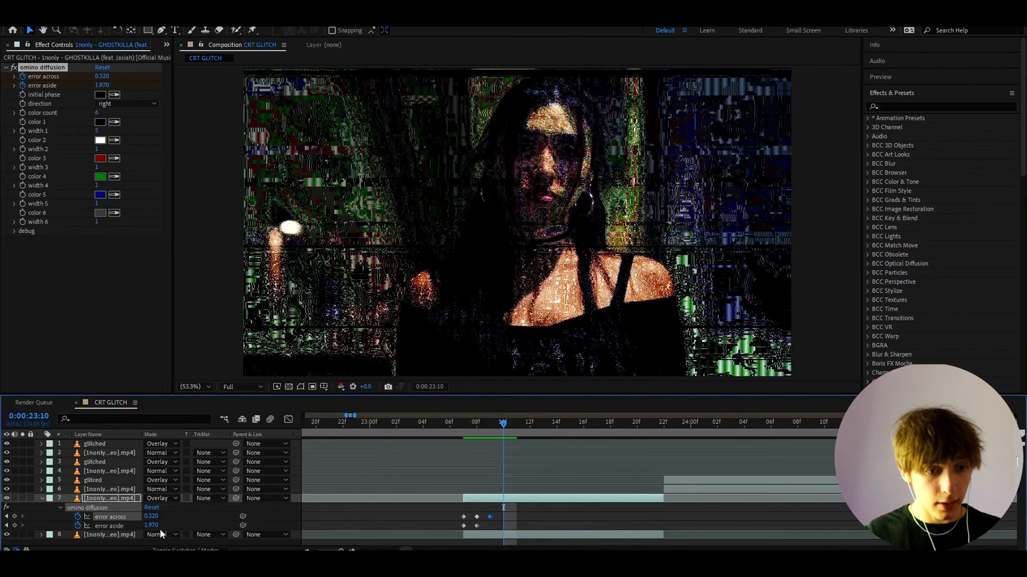
pyautogui.click(158, 516)
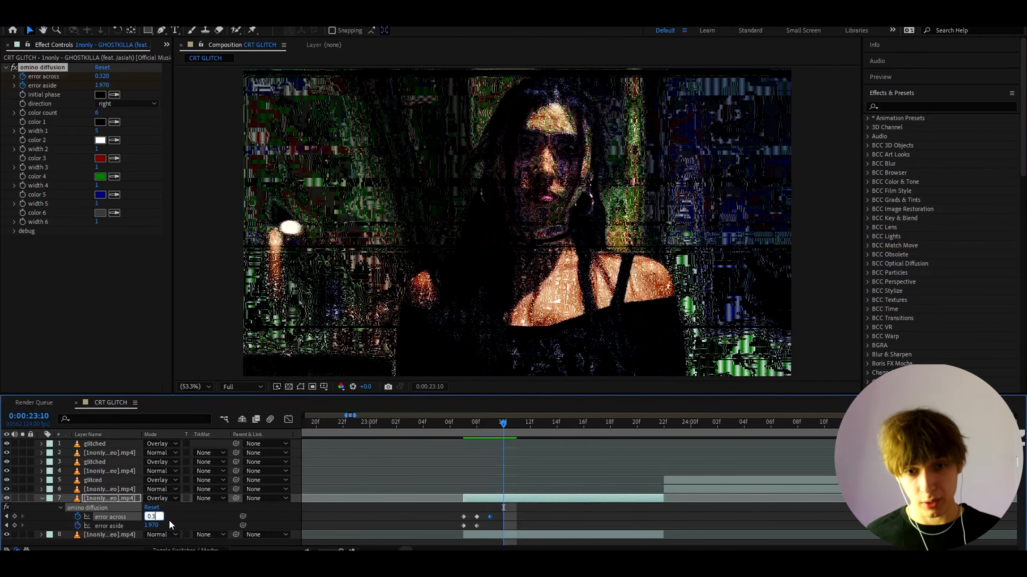
pyautogui.write('0.3')
pyautogui.press('Return')
# Step: At 0:00:23:11, keyframe error across at 0.31 and error aside at 1.96
pyautogui.click(511, 422)
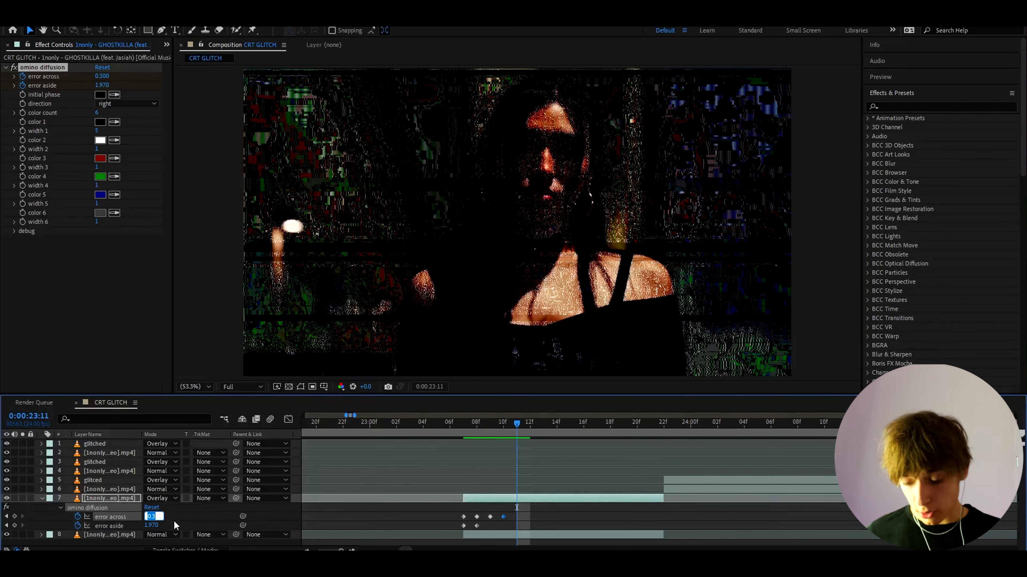
pyautogui.write('0.31')
pyautogui.press('Tab')
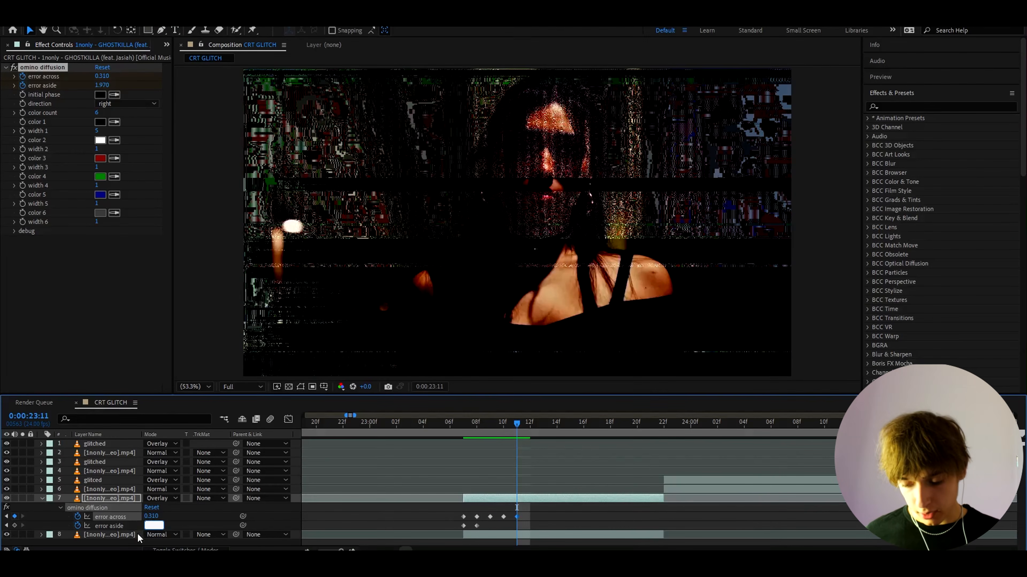
pyautogui.write('1.96')
pyautogui.press('Return')
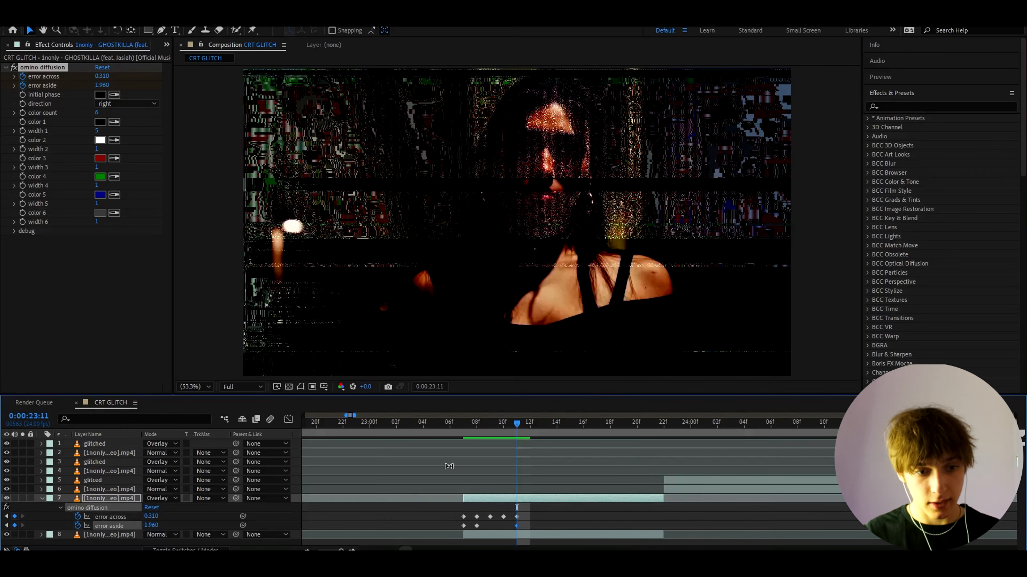
# Step: Return to 0:00:23:07, add the expression loopOut() to omino diffusion's error across, and preview the playback
pyautogui.click(465, 437)
pyautogui.moveTo(470, 441); pyautogui.dragTo(464, 522)
pyautogui.click(463, 517)
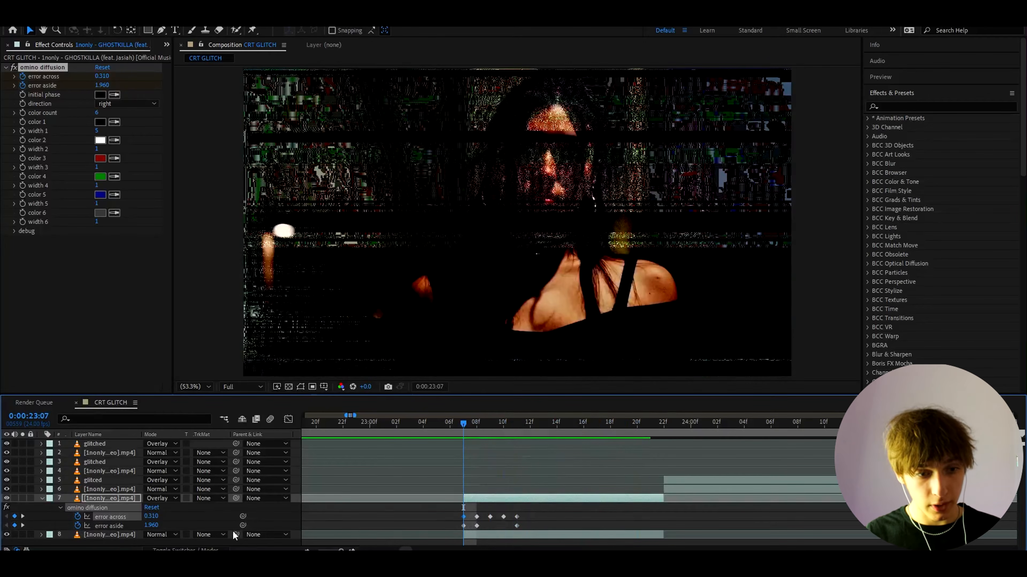
pyautogui.keyDown('alt'); pyautogui.click(78, 519); pyautogui.keyUp('alt')
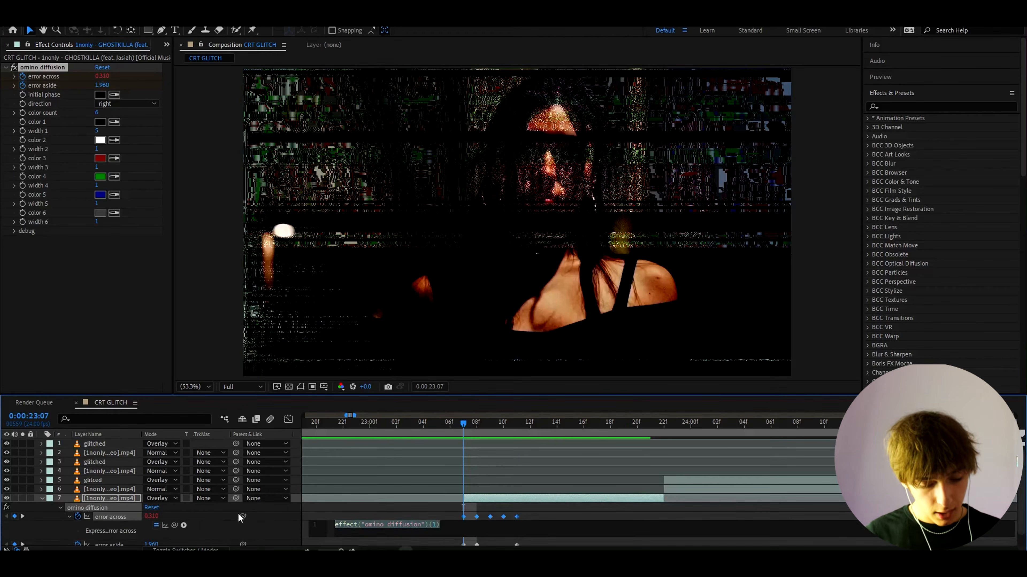
pyautogui.write('loopou')
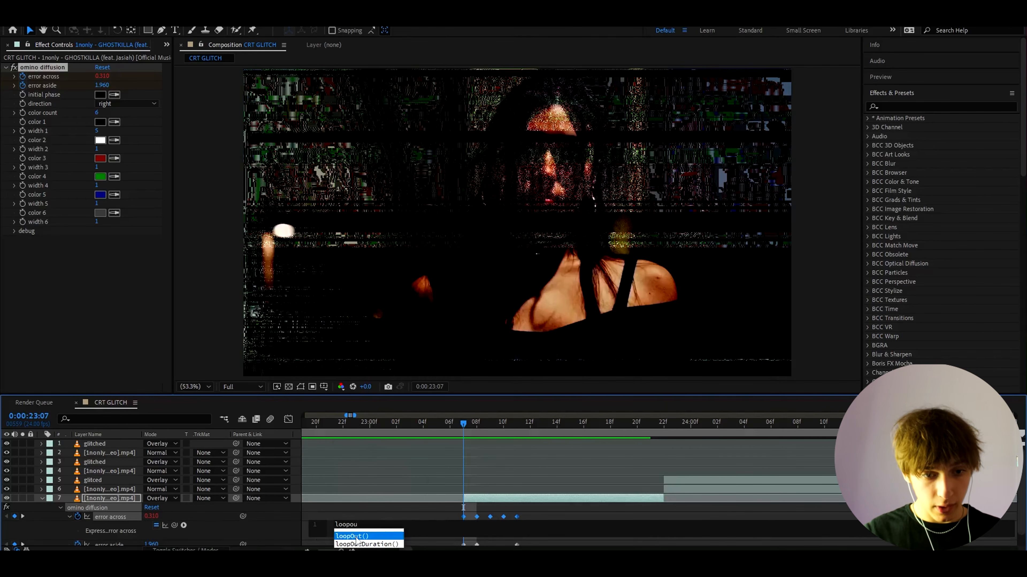
pyautogui.click(356, 536)
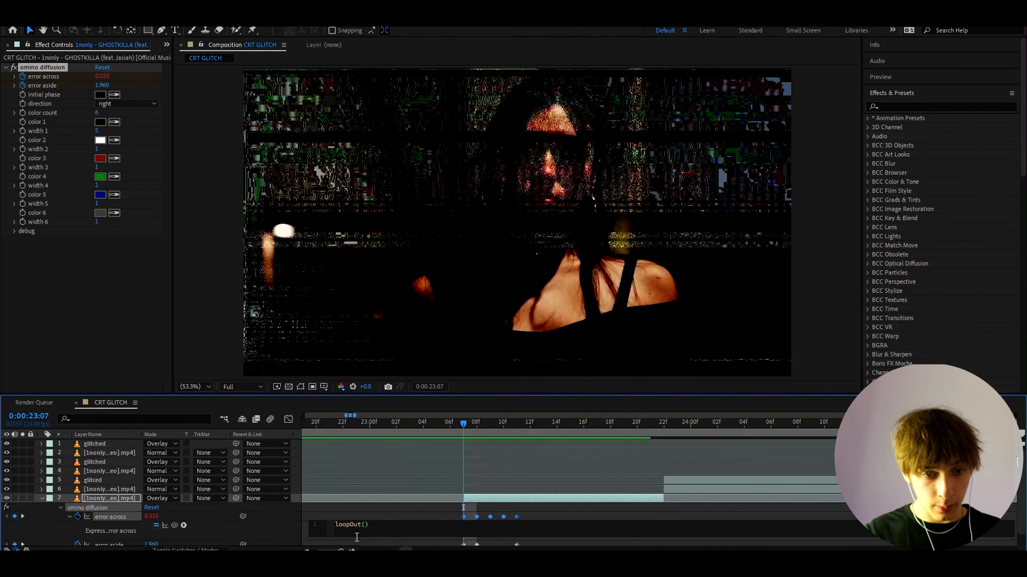
pyautogui.click(427, 510)
pyautogui.press('space')
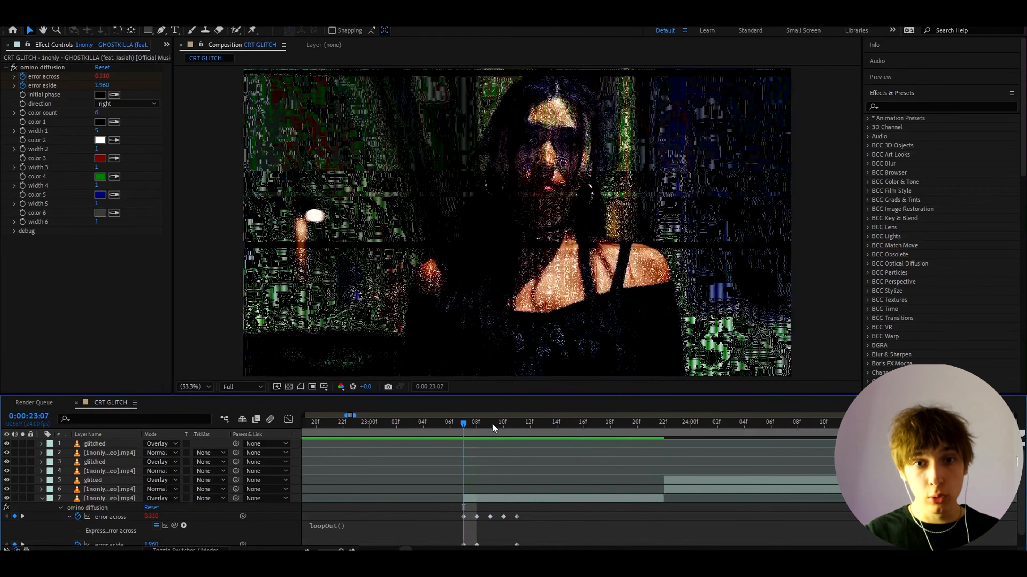
# Step: At 0:00:23:09, apply the Signal effect to the layer that carries omino diffusion
pyautogui.moveTo(485, 424)
pyautogui.mouseDown()
pyautogui.moveTo(606, 427)
pyautogui.moveTo(472, 426)
pyautogui.moveTo(501, 427)
pyautogui.moveTo(486, 434)
pyautogui.moveTo(494, 438)
pyautogui.mouseUp()
pyautogui.hotkey('ctrl', 'space')
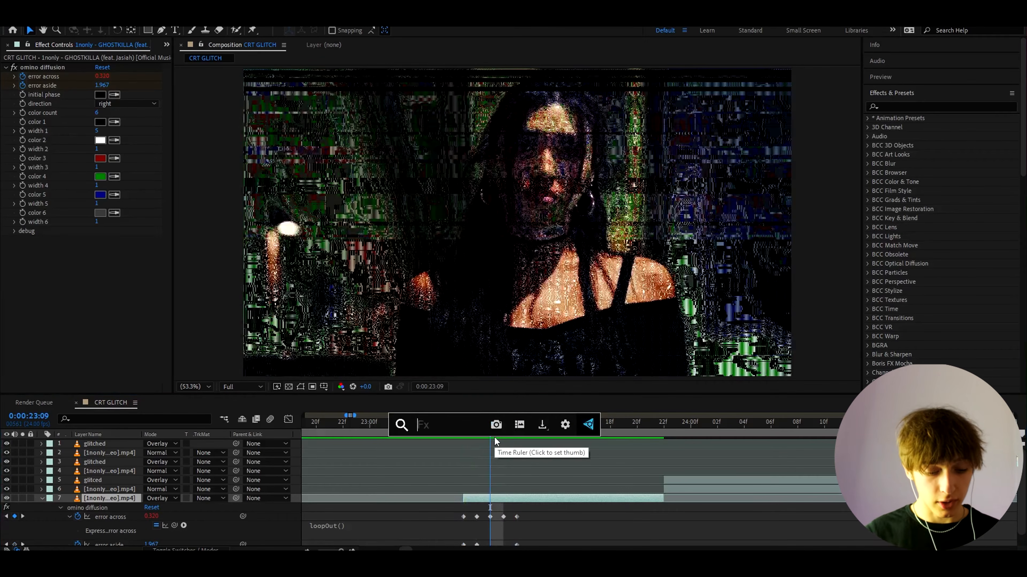
pyautogui.write('signal')
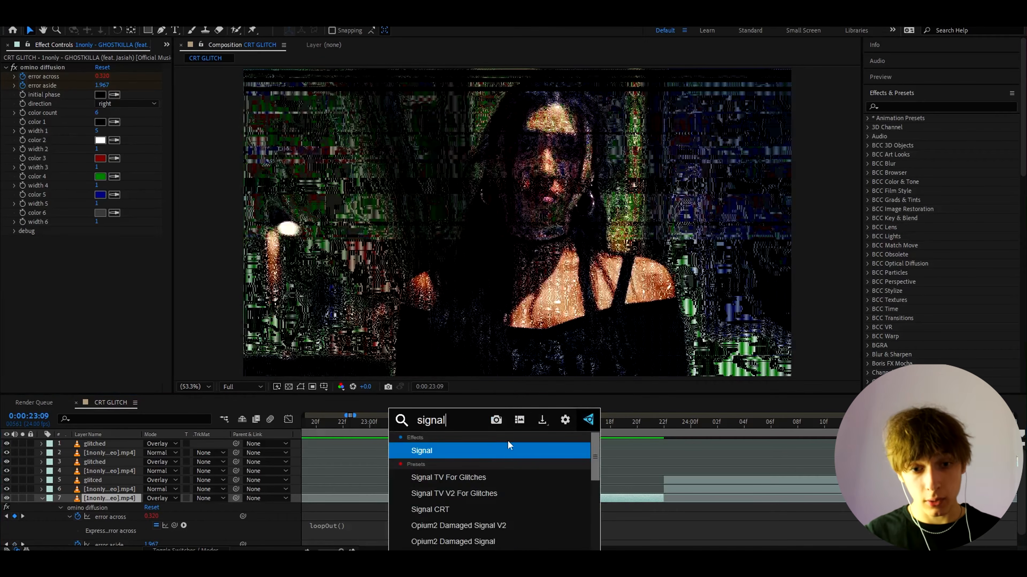
pyautogui.click(442, 454)
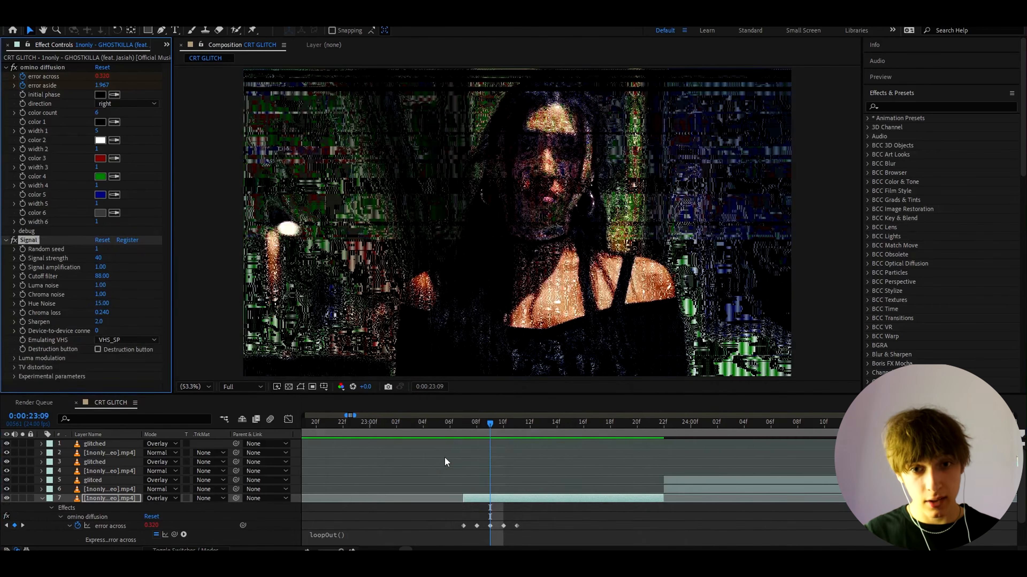
pyautogui.hotkey('ctrl', 'space')
pyautogui.write('nts')
pyautogui.click(426, 466)
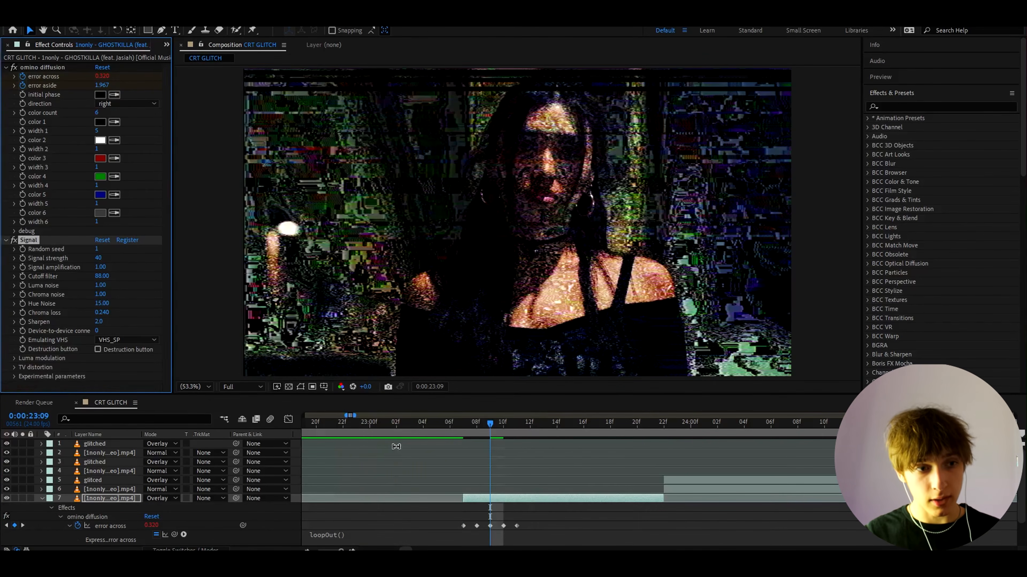
pyautogui.scroll(4, 53, 194)
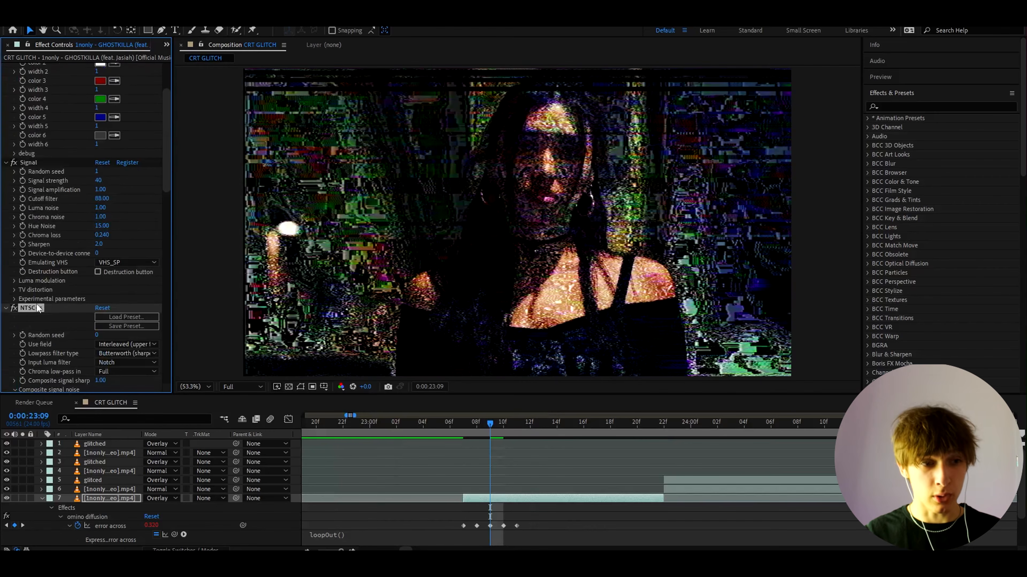
pyautogui.press('Delete')
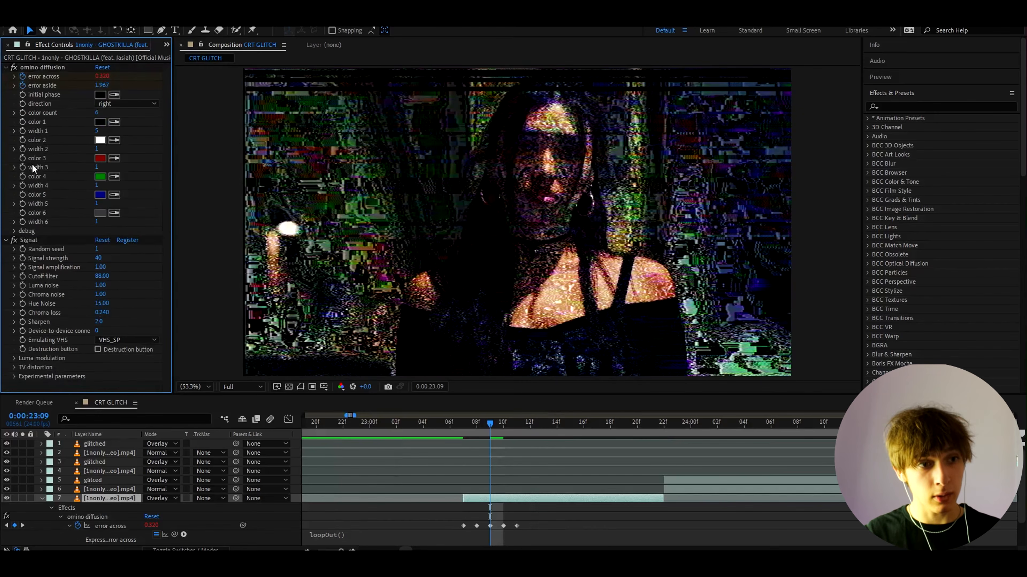
# Step: Set the Signal effect's signal strength to 10, trying a strength of 1 for comparison
pyautogui.click(49, 240)
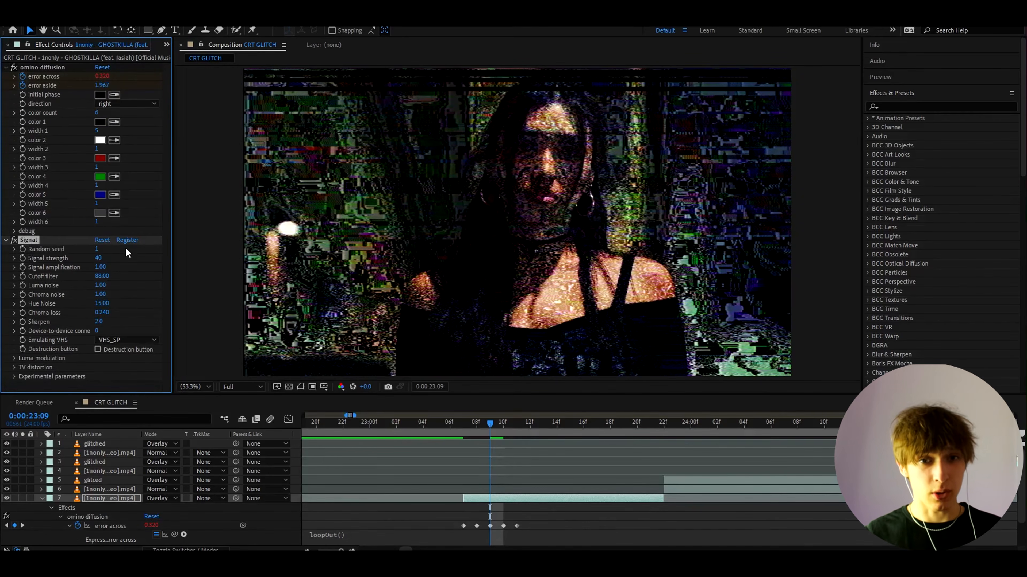
pyautogui.click(102, 259)
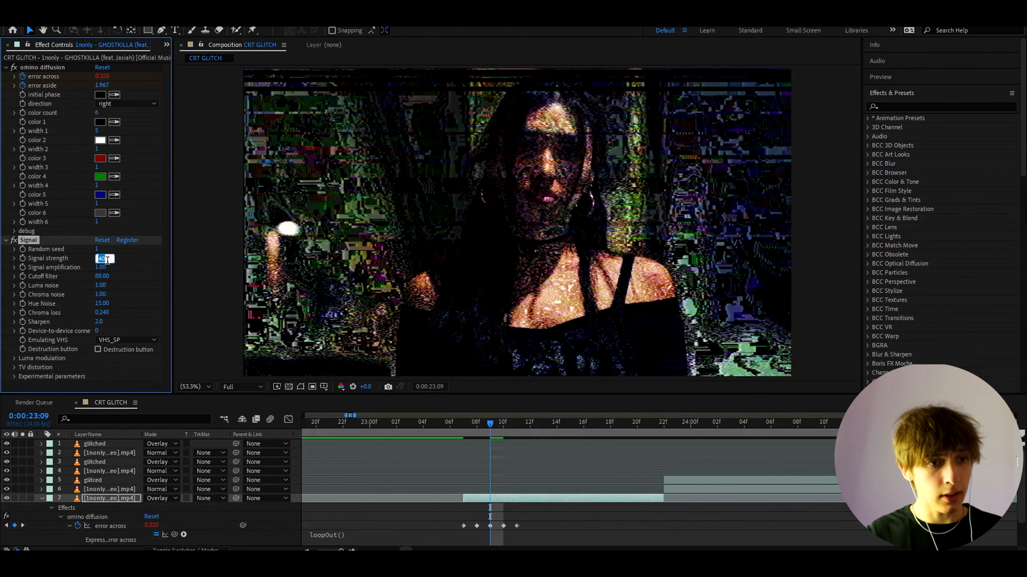
pyautogui.write('10')
pyautogui.press('Return')
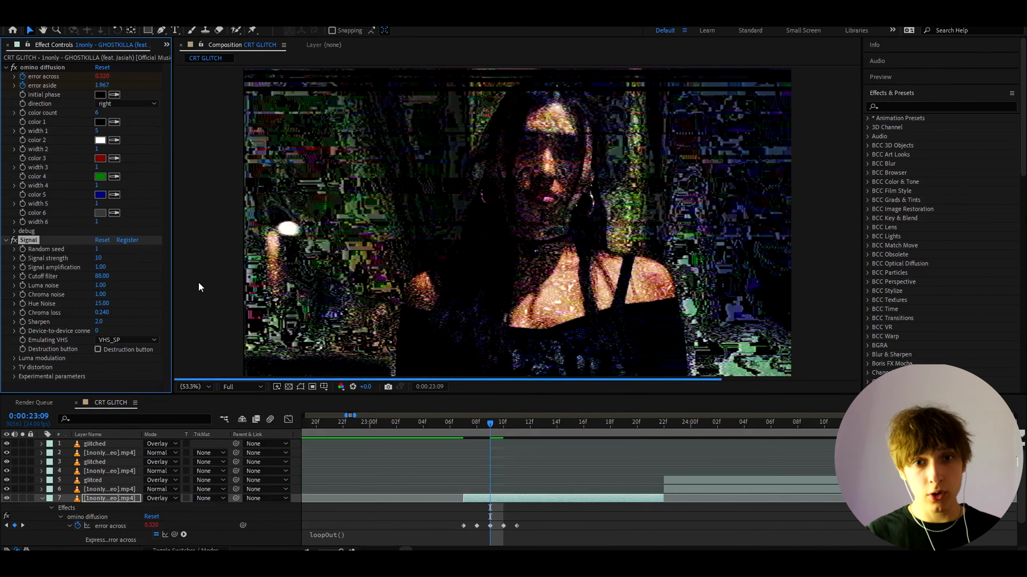
pyautogui.moveTo(98, 260); pyautogui.dragTo(94, 263)
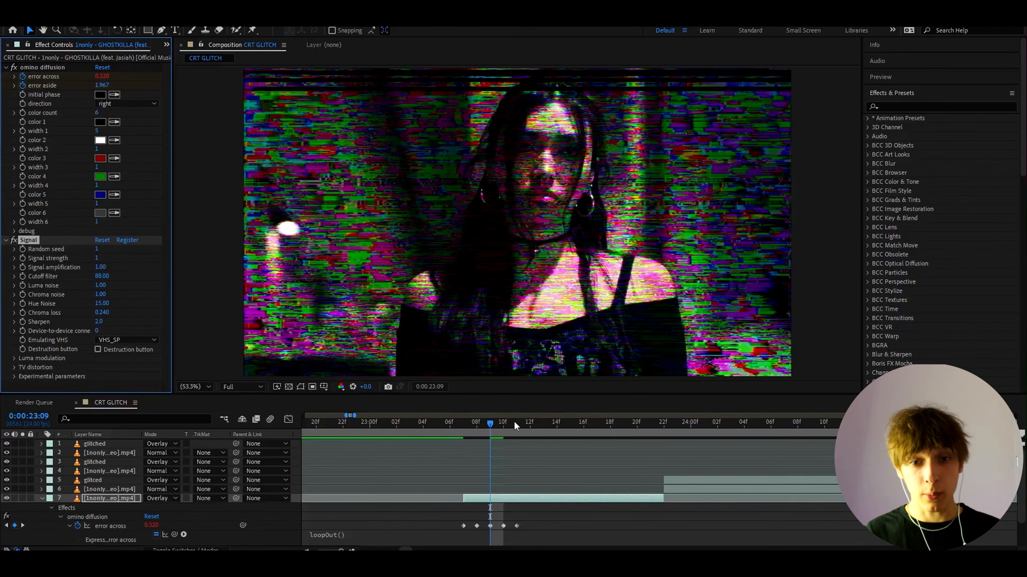
pyautogui.click(515, 507)
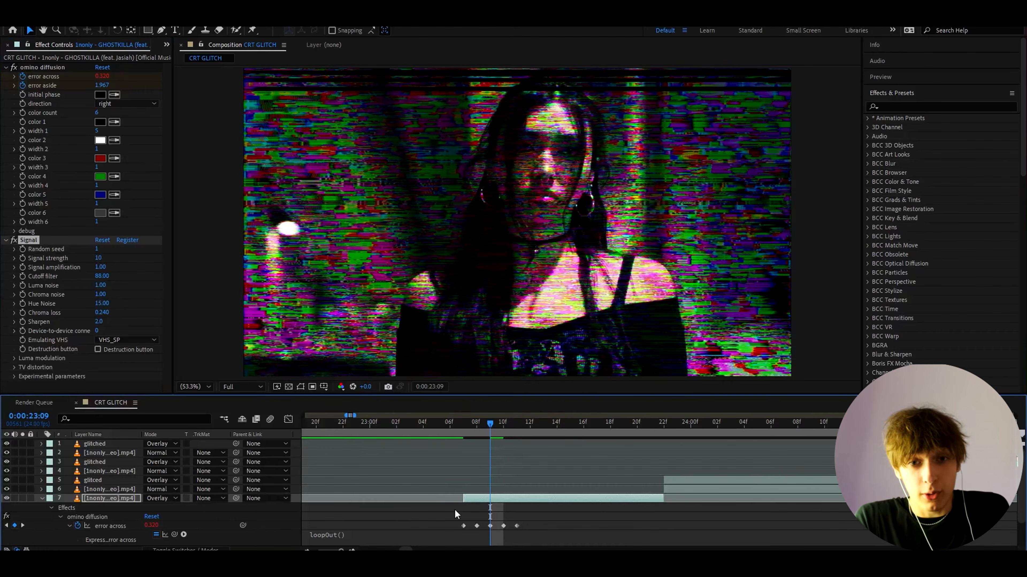
# Step: Expand the Signal effect's Luma modulation settings and turn off Tape Errors
pyautogui.click(10, 359)
pyautogui.click(13, 359)
pyautogui.scroll(-3, 61, 356)
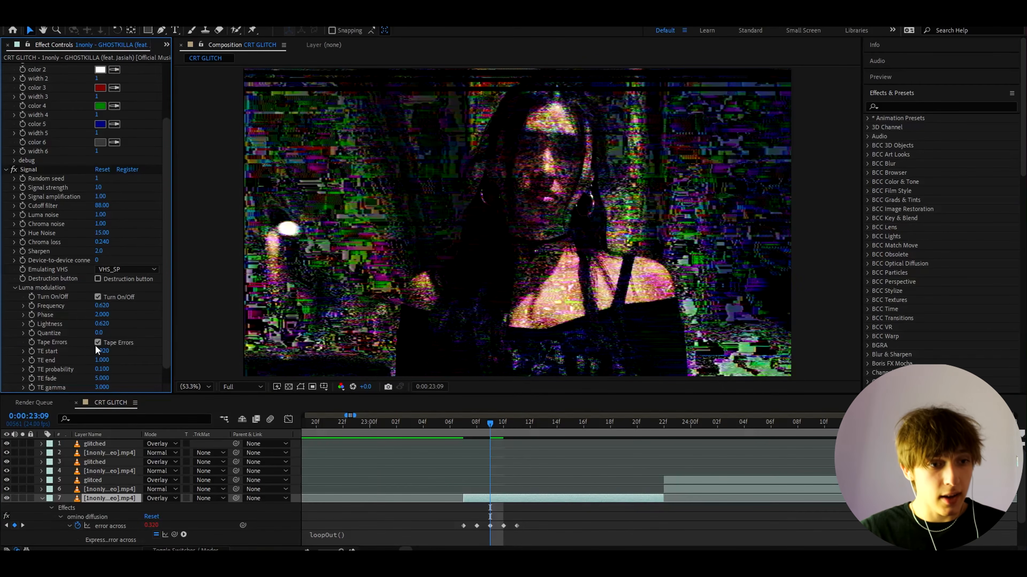
pyautogui.click(98, 343)
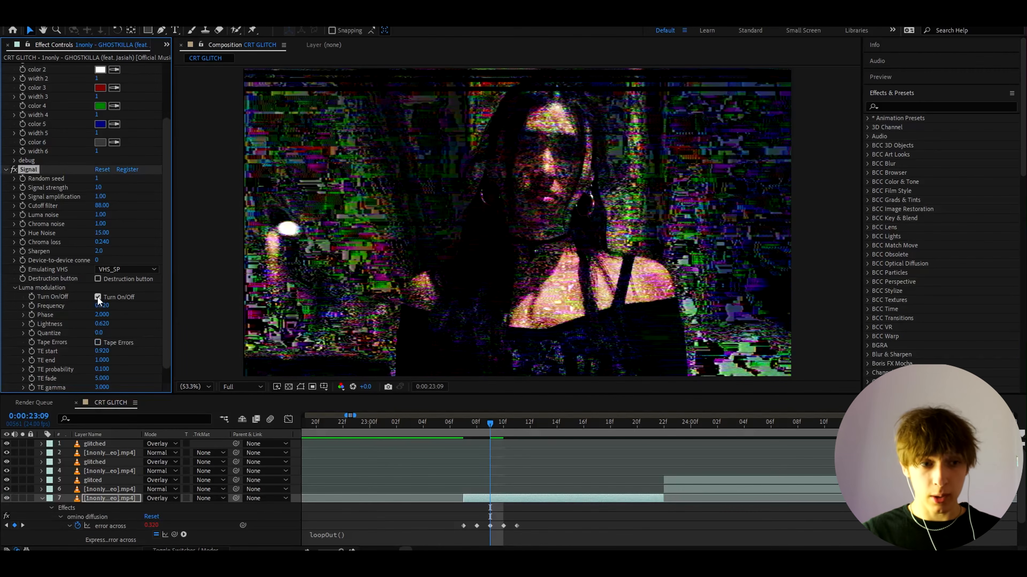
# Step: Set the Signal effect's Hue Noise to 135, preview the playback and return to 0:00:23:07
pyautogui.click(102, 233)
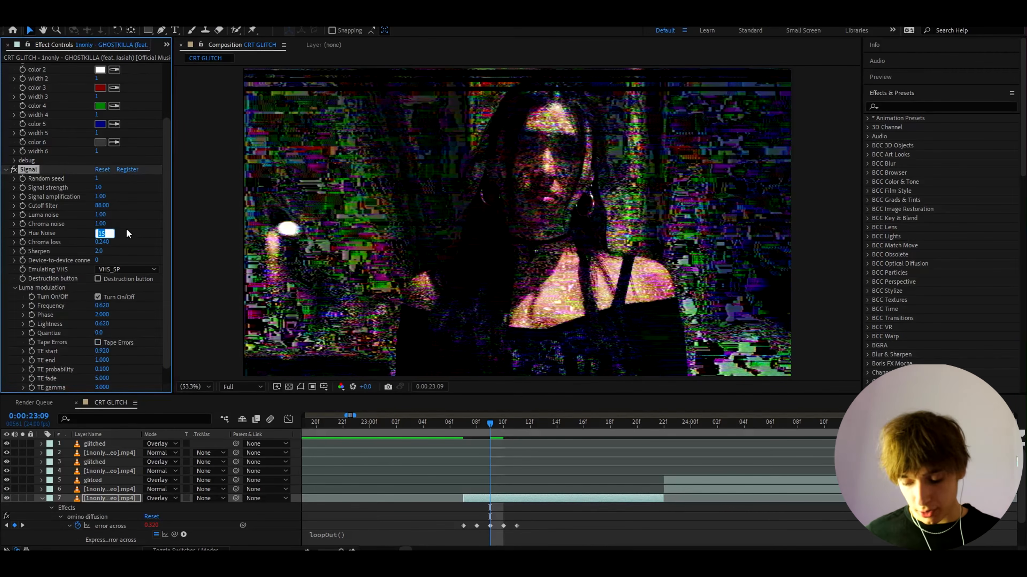
pyautogui.write('135')
pyautogui.press('Return')
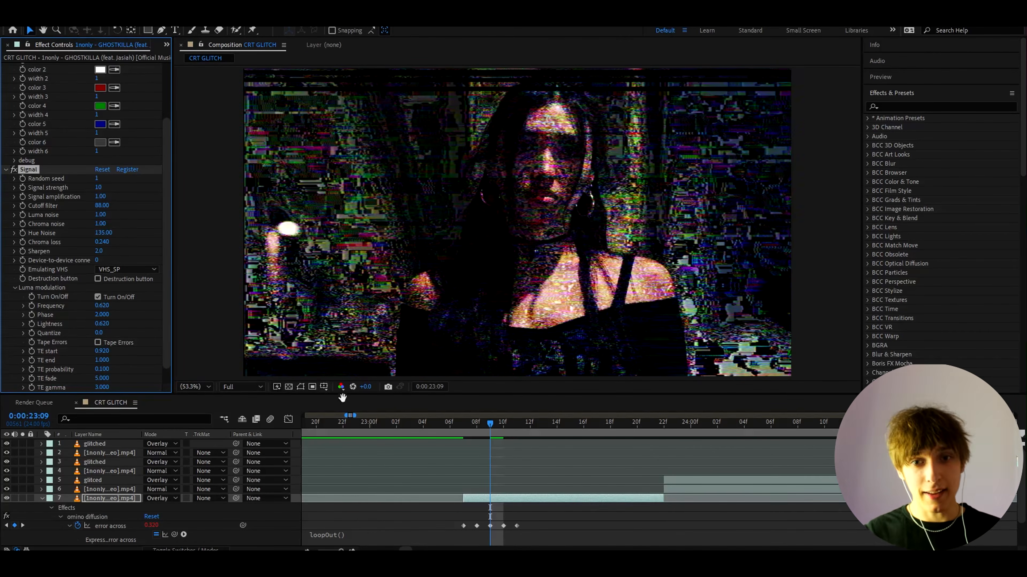
pyautogui.press('space')
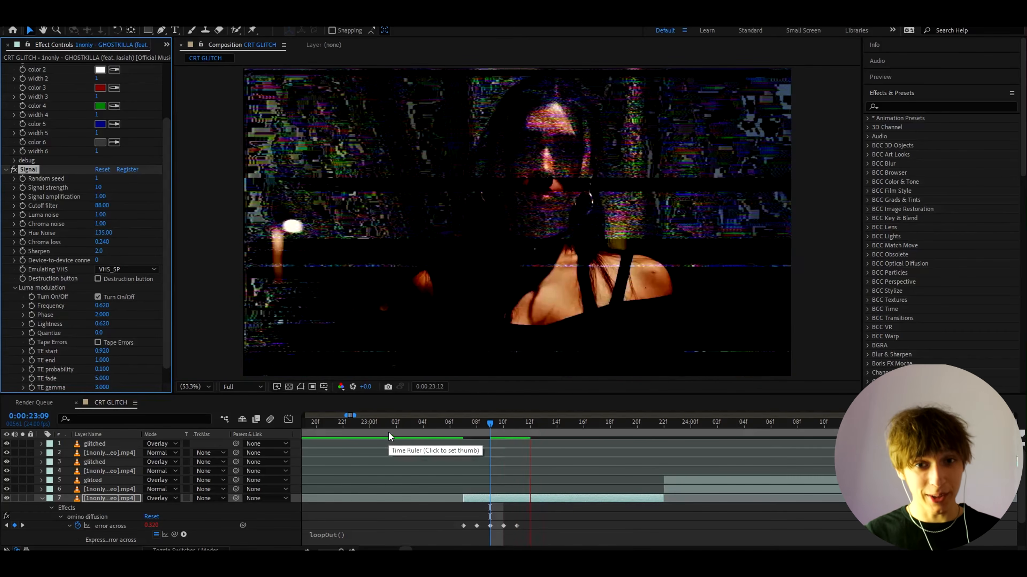
pyautogui.press('space')
pyautogui.moveTo(489, 424); pyautogui.dragTo(465, 427)
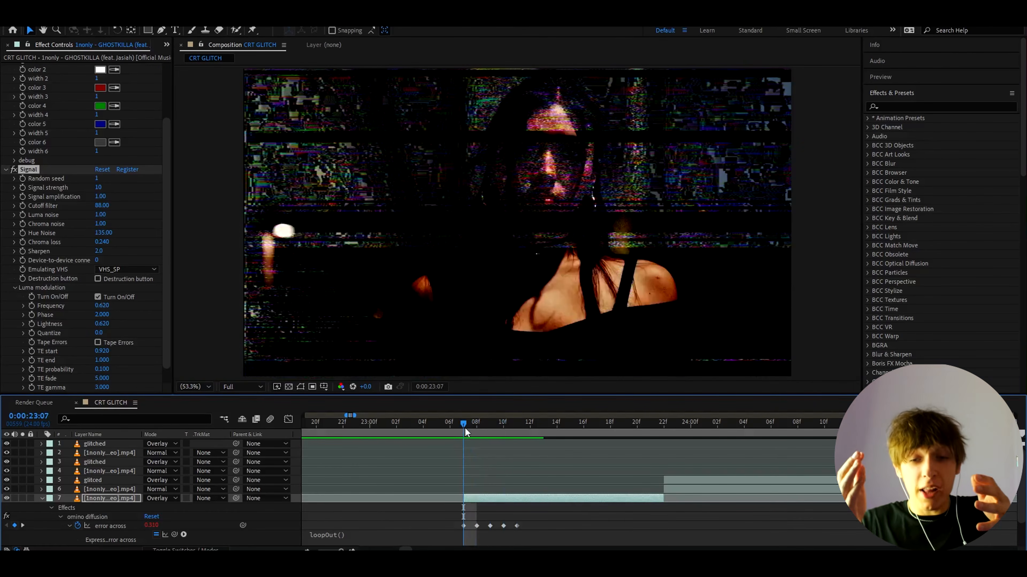
# Step: Create an adjustment layer above the topmost glitched layer and apply the S_Flicker effect to it
pyautogui.click(96, 445)
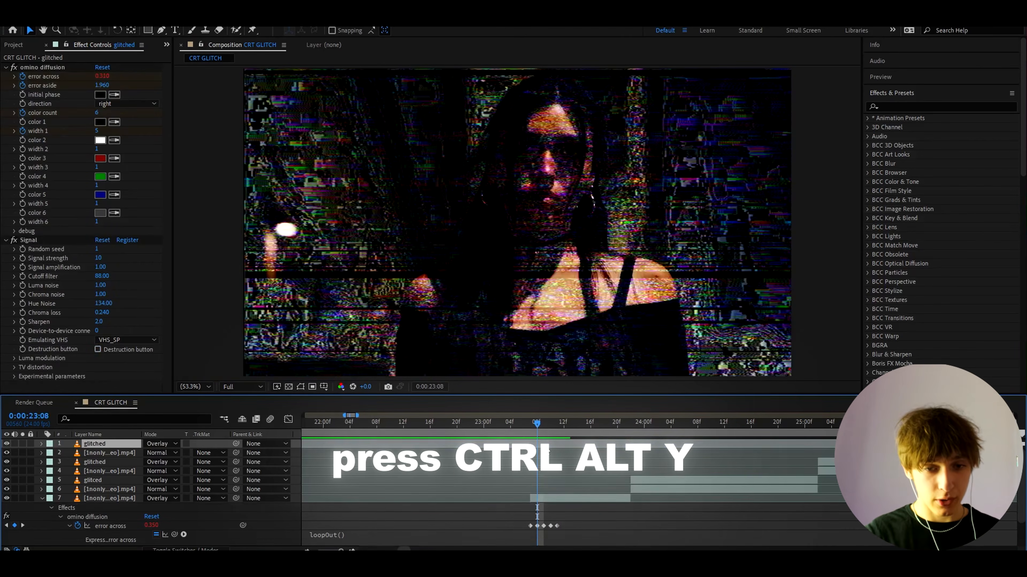
pyautogui.hotkey('ctrl', 'alt', 'y')
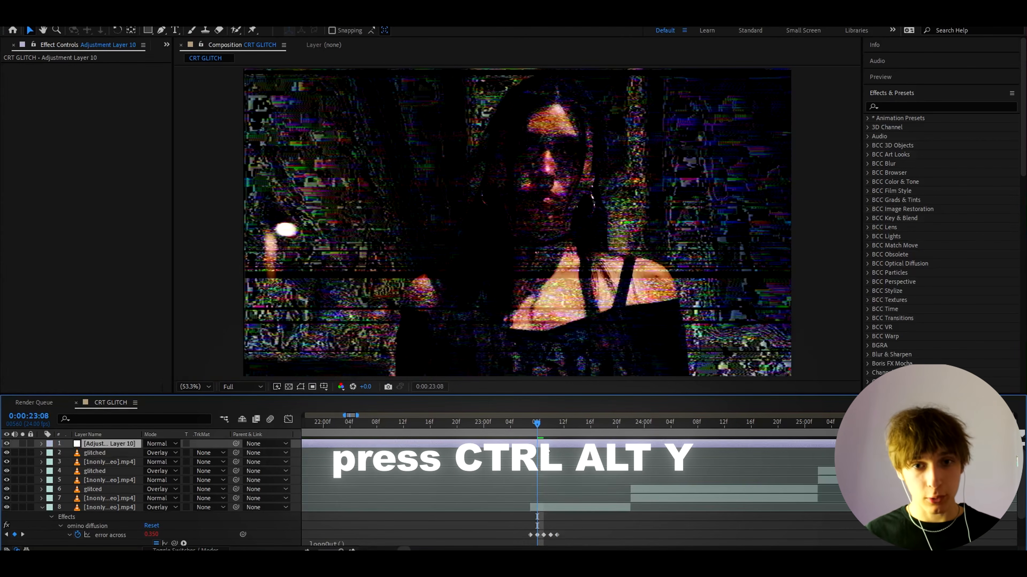
pyautogui.hotkey('ctrl', 'space')
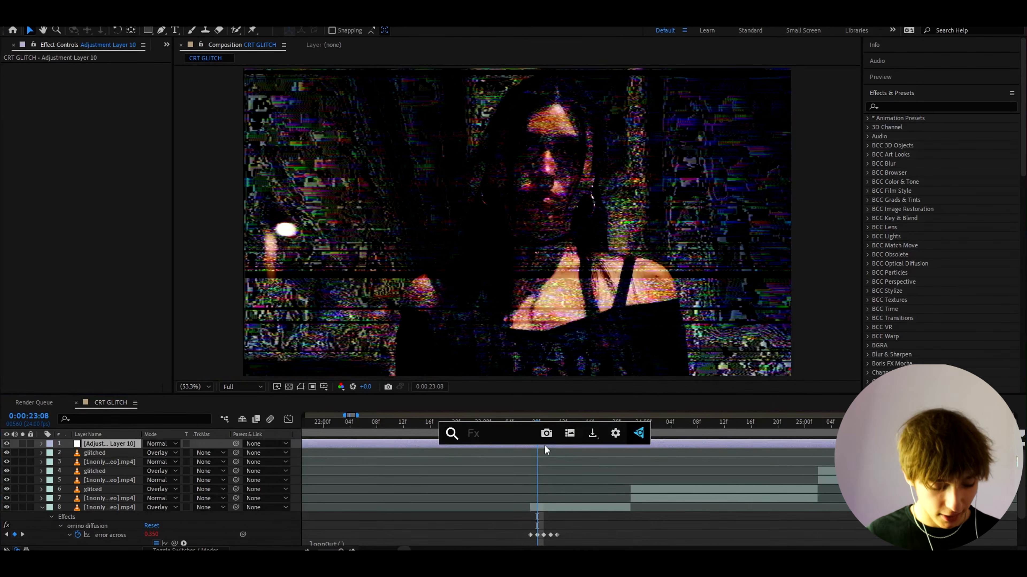
pyautogui.write('s')
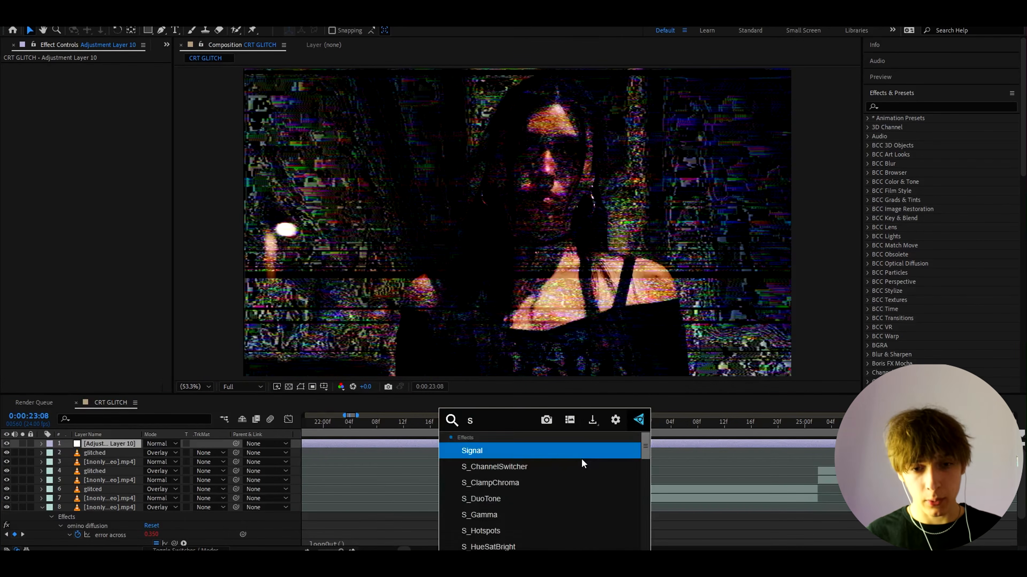
pyautogui.write('_flicker')
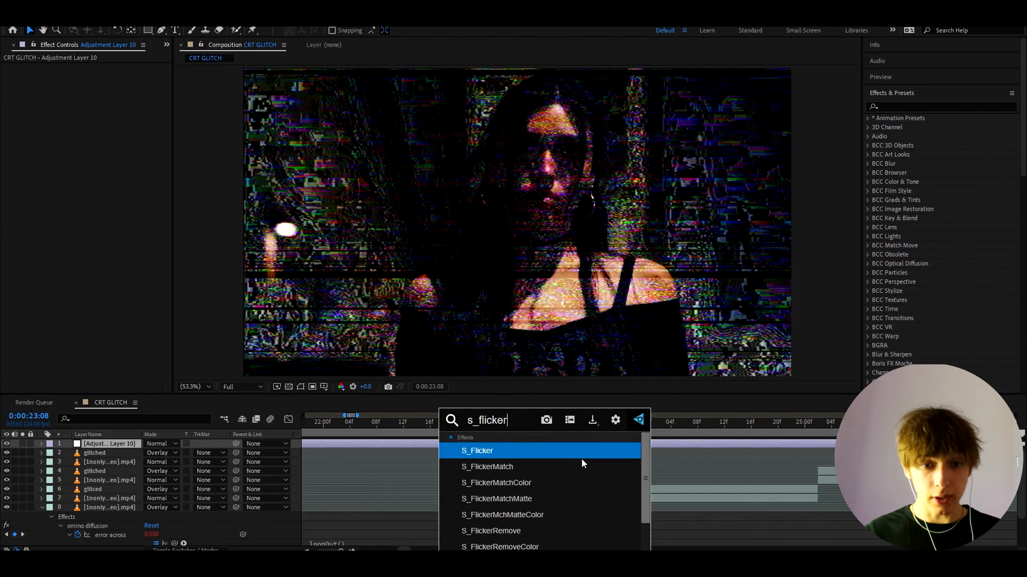
pyautogui.click(570, 454)
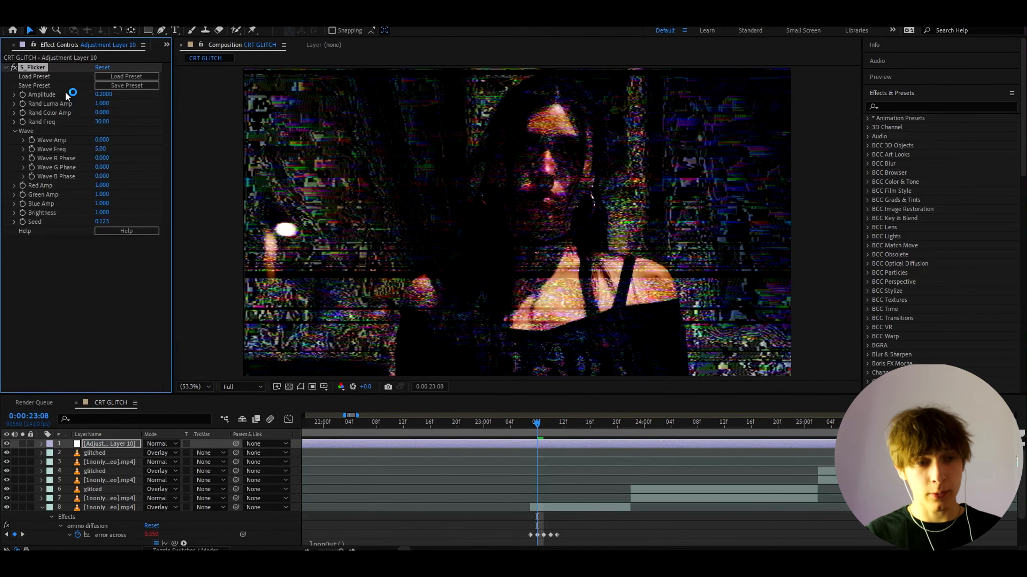
# Step: Set the Amplitude of S_Flicker to 0.3
pyautogui.click(102, 96)
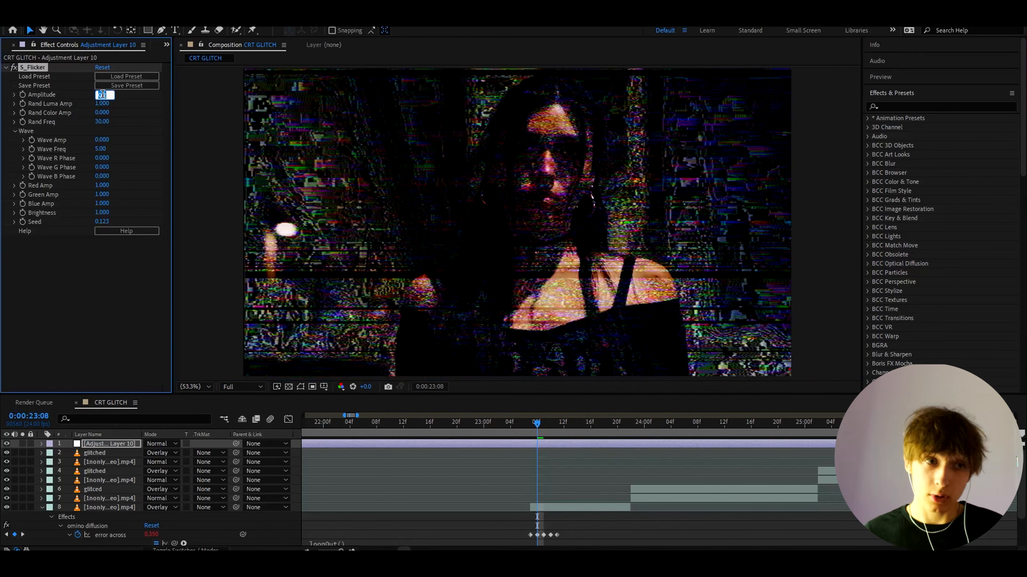
pyautogui.write('0.3')
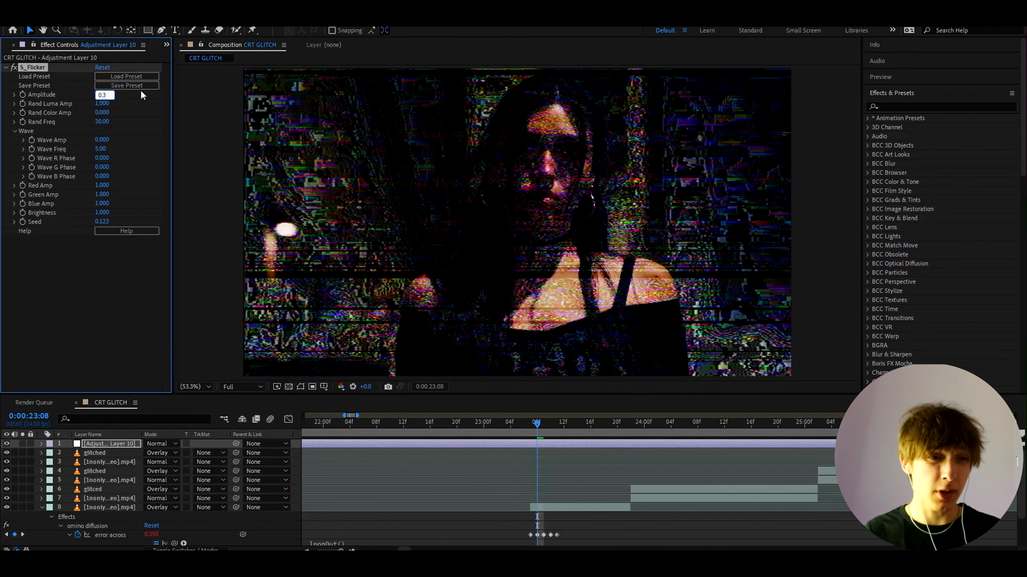
pyautogui.click(123, 105)
# Step: Apply Fast Box Blur to the adjustment layer and set its Blur Radius to 0.8
pyautogui.hotkey('ctrl', 'space')
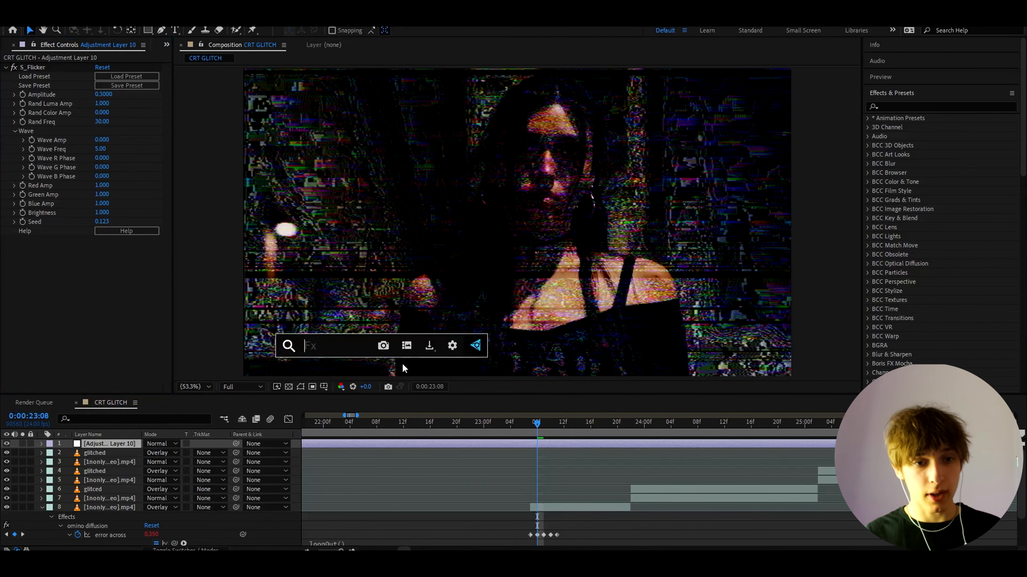
pyautogui.write('fas')
pyautogui.click(343, 381)
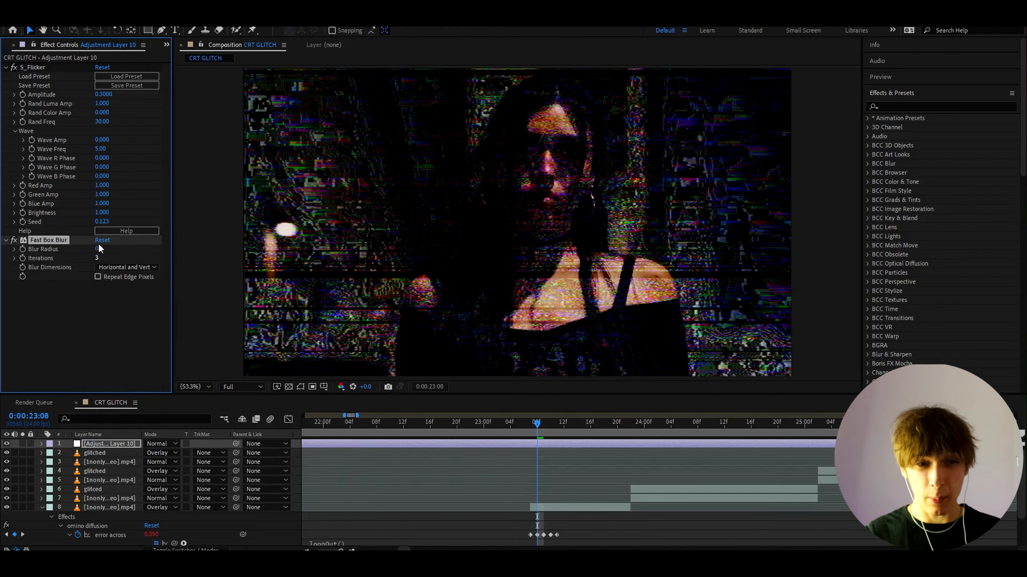
pyautogui.click(99, 249)
pyautogui.write('0')
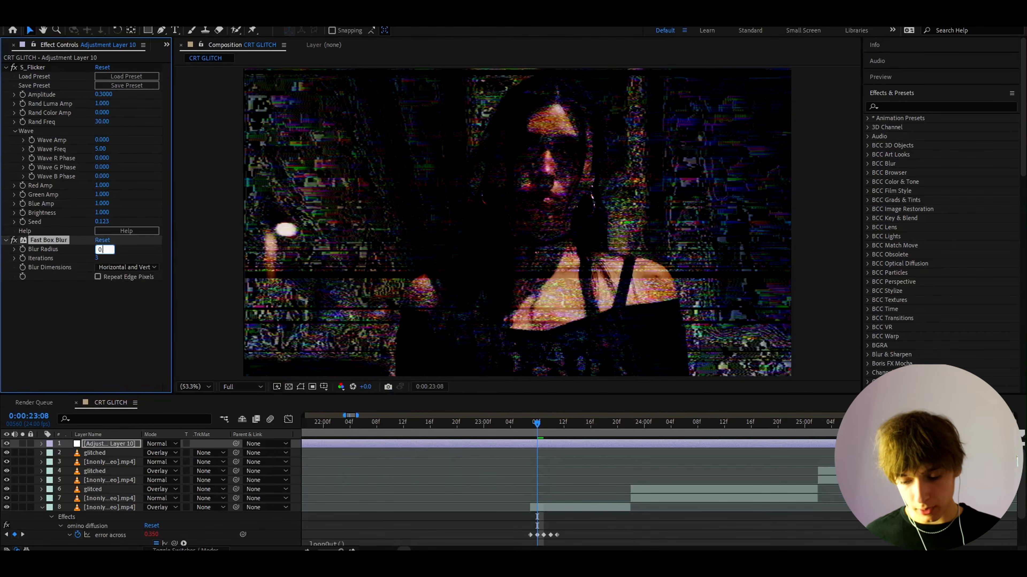
pyautogui.write('.8')
pyautogui.press('Return')
# Step: Apply the Grid effect to the adjustment layer after the blur
pyautogui.hotkey('ctrl', 'space')
pyautogui.write('gr')
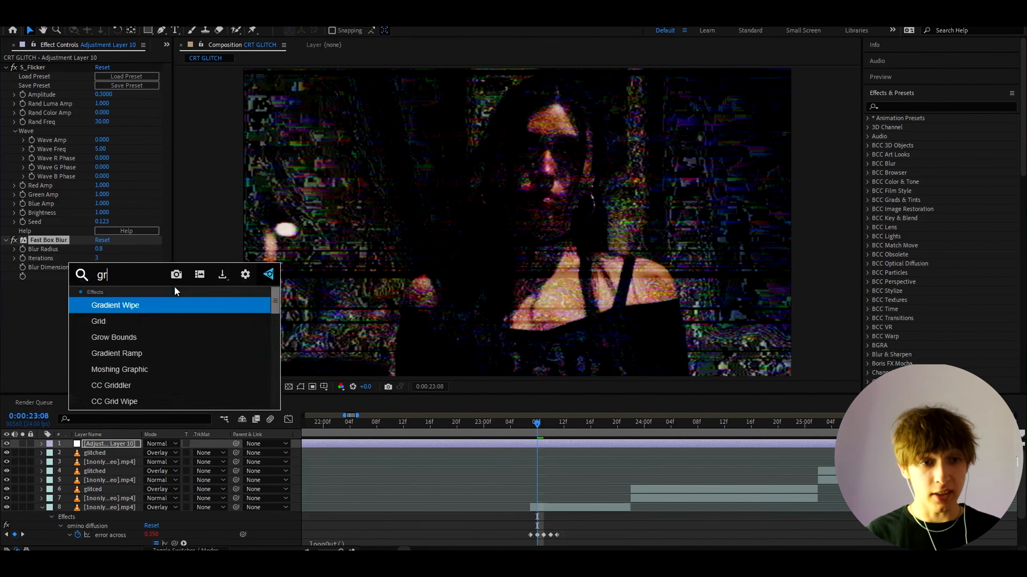
pyautogui.write('id')
pyautogui.click(162, 301)
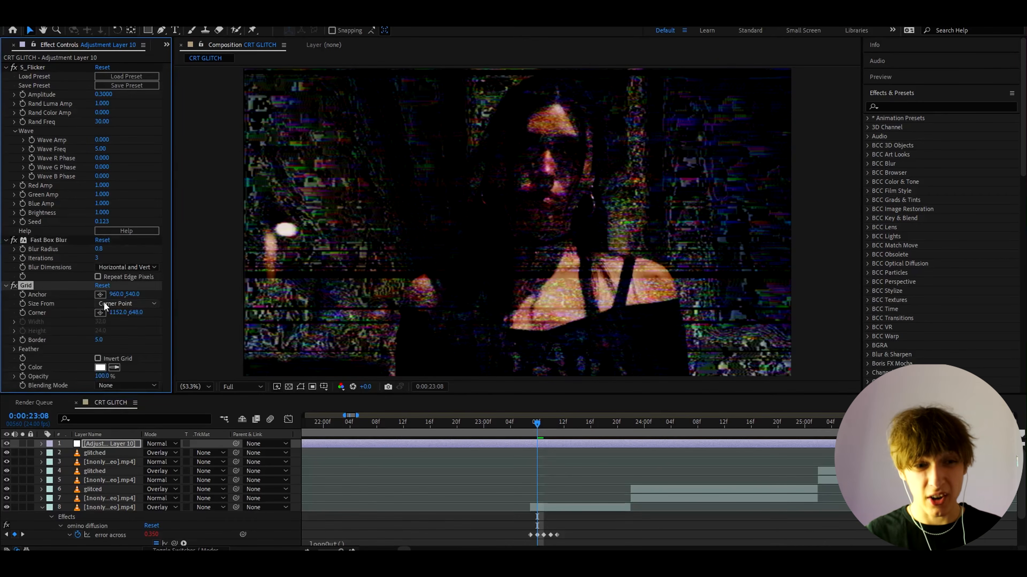
# Step: Size the grid with Width & Height Sliders, setting Width to 3, Height to 4 and Border to 1
pyautogui.click(111, 303)
pyautogui.click(119, 340)
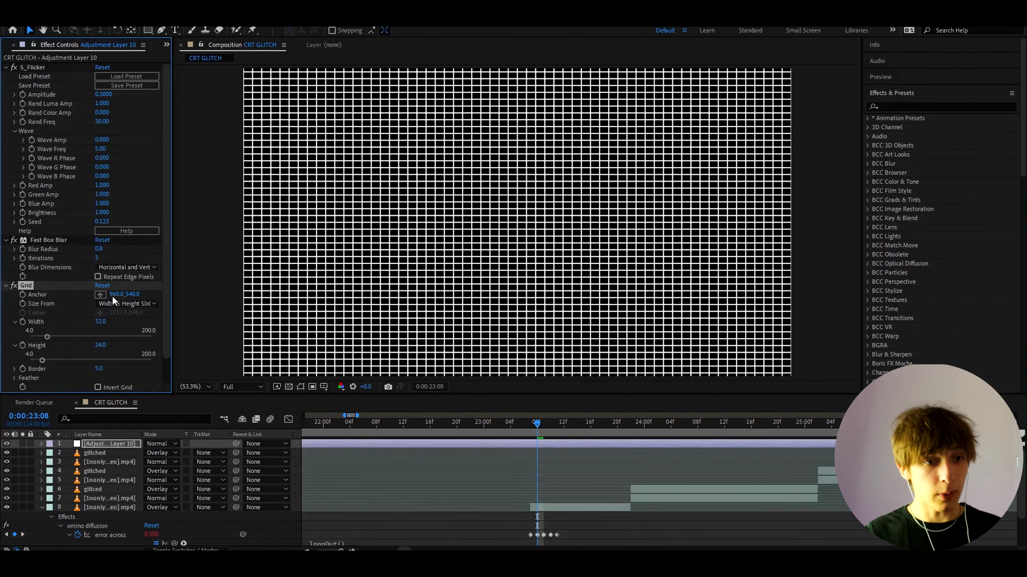
pyautogui.scroll(-1, 113, 296)
pyautogui.click(99, 295)
pyautogui.write('3')
pyautogui.press('Return')
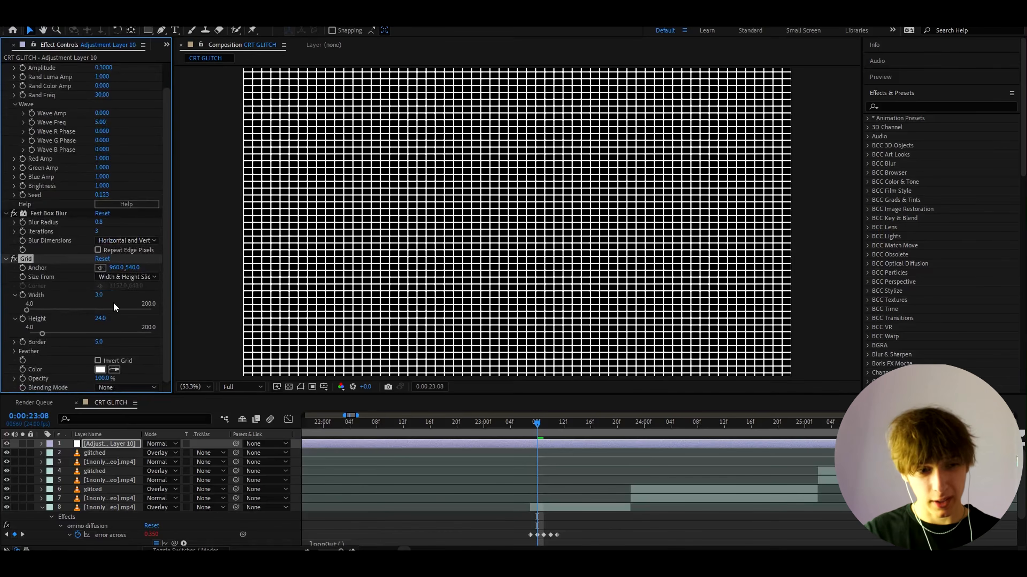
pyautogui.click(100, 318)
pyautogui.write('4')
pyautogui.press('Return')
pyautogui.click(101, 342)
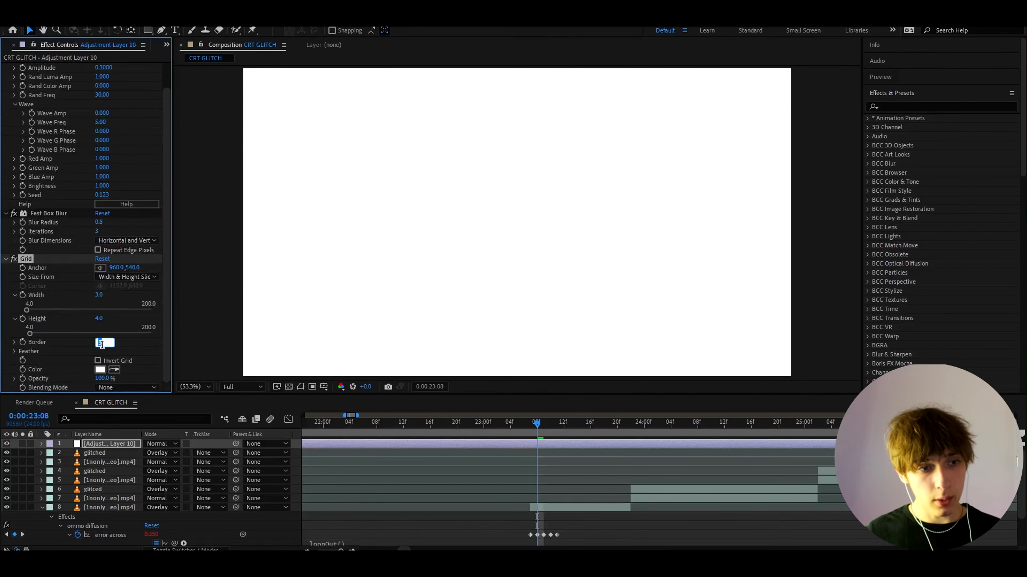
pyautogui.write('1')
pyautogui.press('Return')
# Step: Set the Grid color to black (000000) and its Blending Mode to Hard Light
pyautogui.click(100, 369)
pyautogui.moveTo(586, 489); pyautogui.dragTo(592, 526)
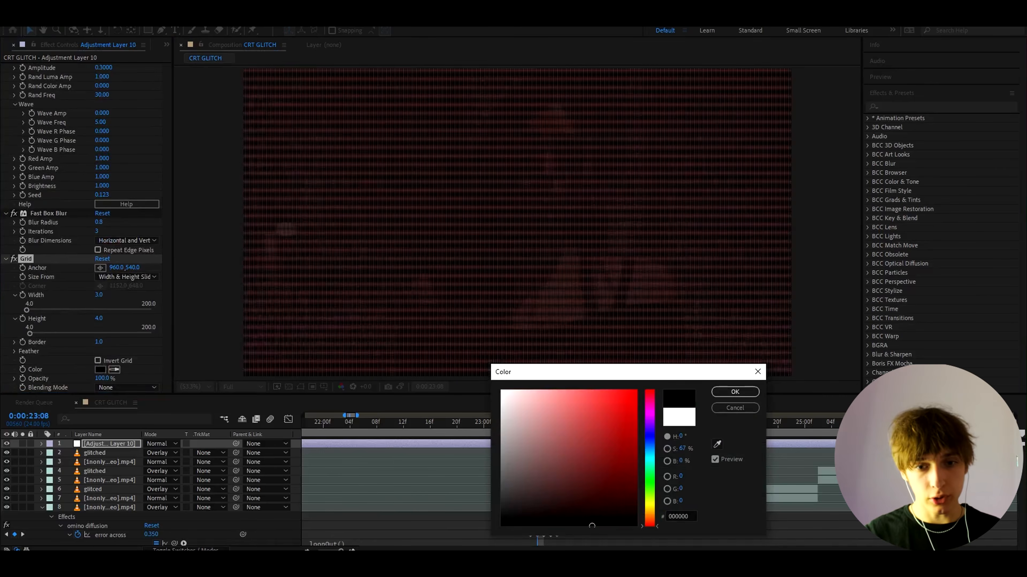
pyautogui.click(727, 392)
pyautogui.click(127, 387)
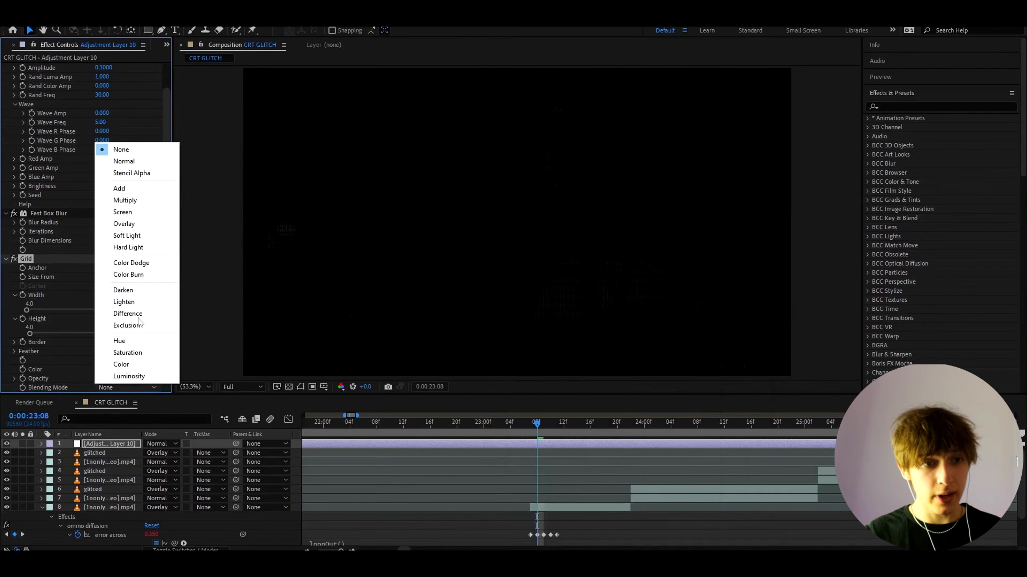
pyautogui.click(128, 248)
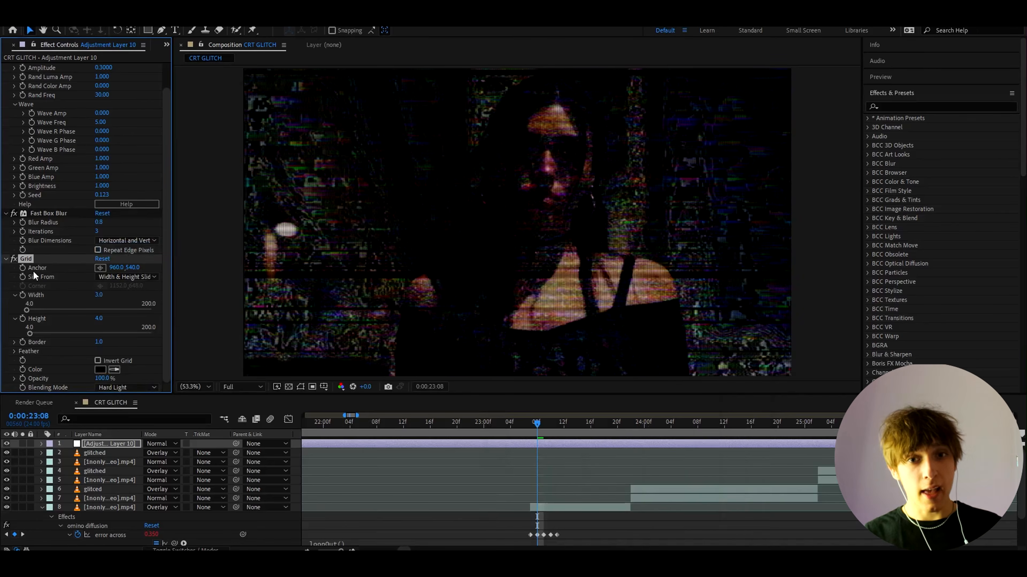
# Step: Compare the image with the Grid effect off and on, and examine the grid pattern at 100% magnification
pyautogui.click(13, 259)
pyautogui.click(14, 259)
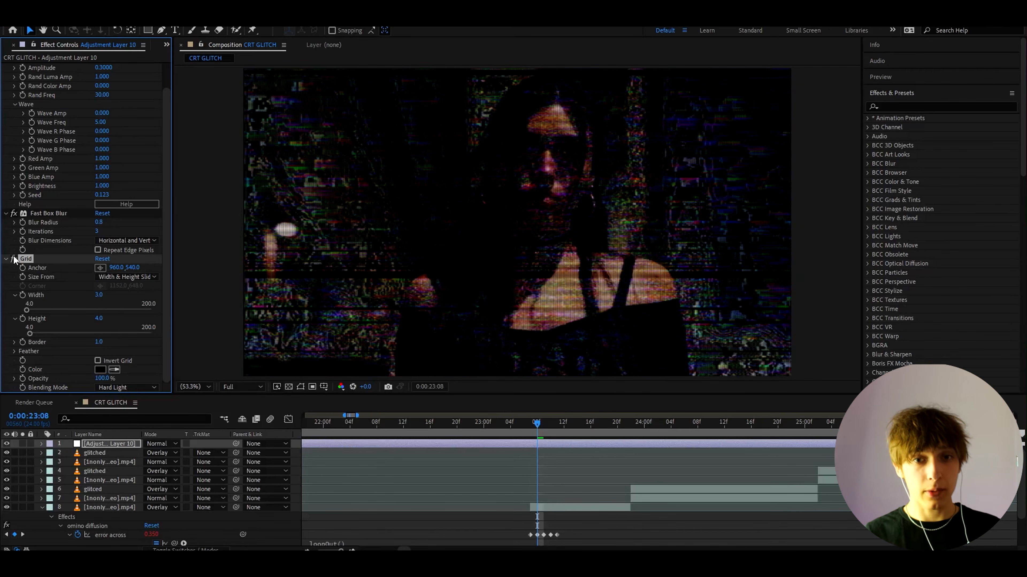
pyautogui.scroll(1, 524, 254)
pyautogui.moveTo(590, 376); pyautogui.dragTo(504, 299)
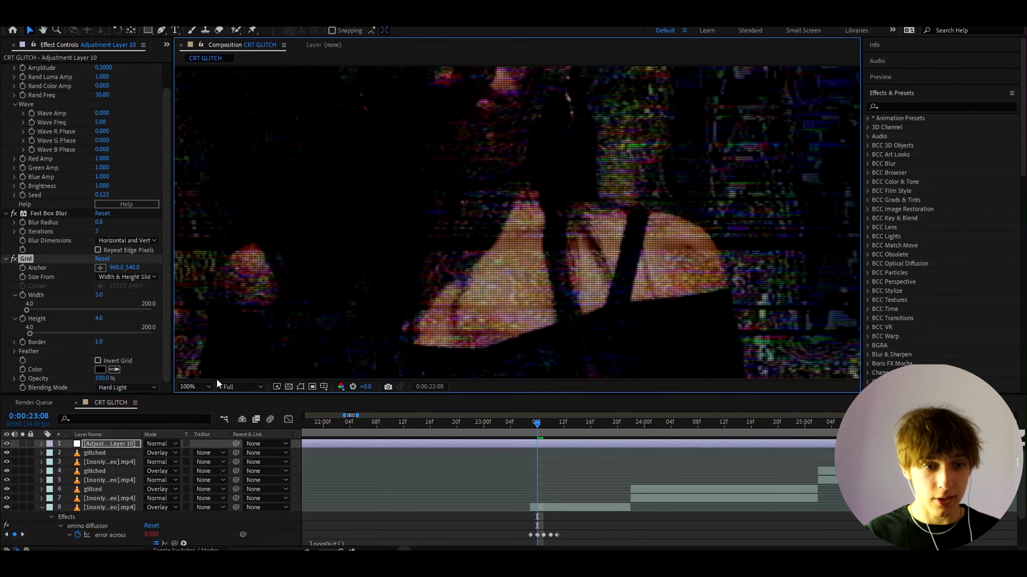
pyautogui.click(200, 387)
pyautogui.click(200, 215)
# Step: Apply CC Lens to the adjustment layer with Size 300 and Convergence -200
pyautogui.hotkey('ctrl', 'space')
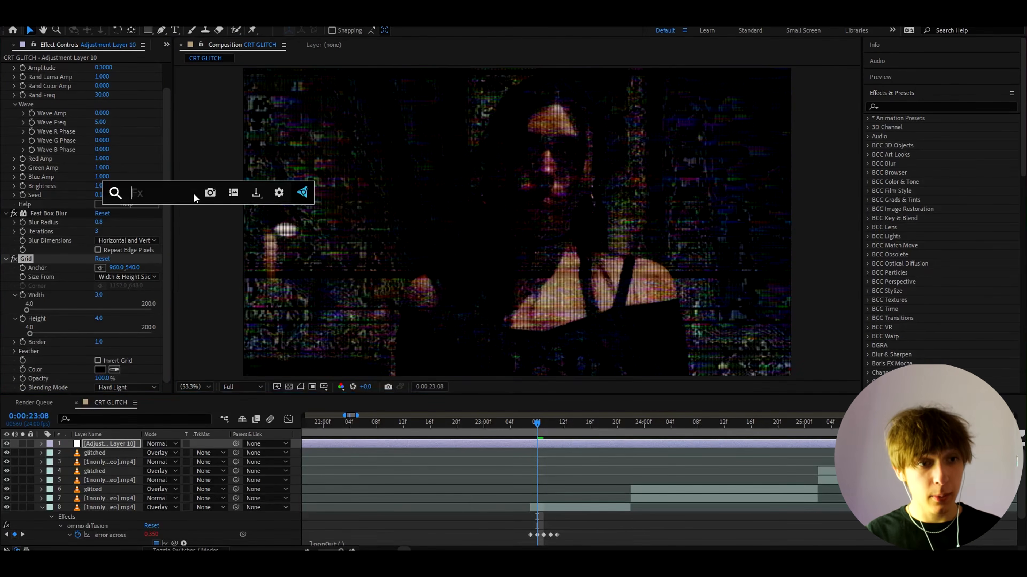
pyautogui.write('cc l')
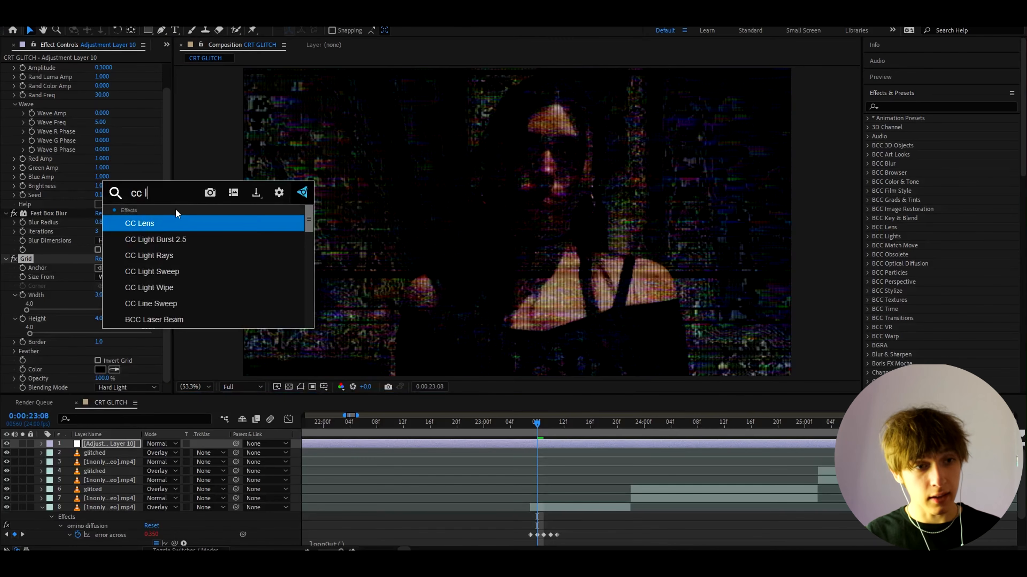
pyautogui.click(161, 222)
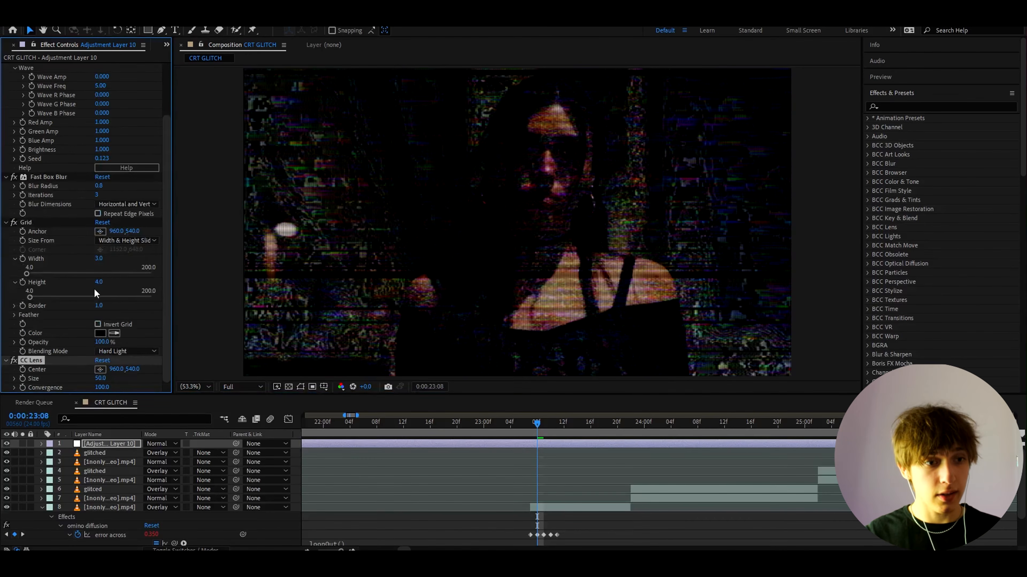
pyautogui.click(100, 378)
pyautogui.write('300')
pyautogui.press('Tab')
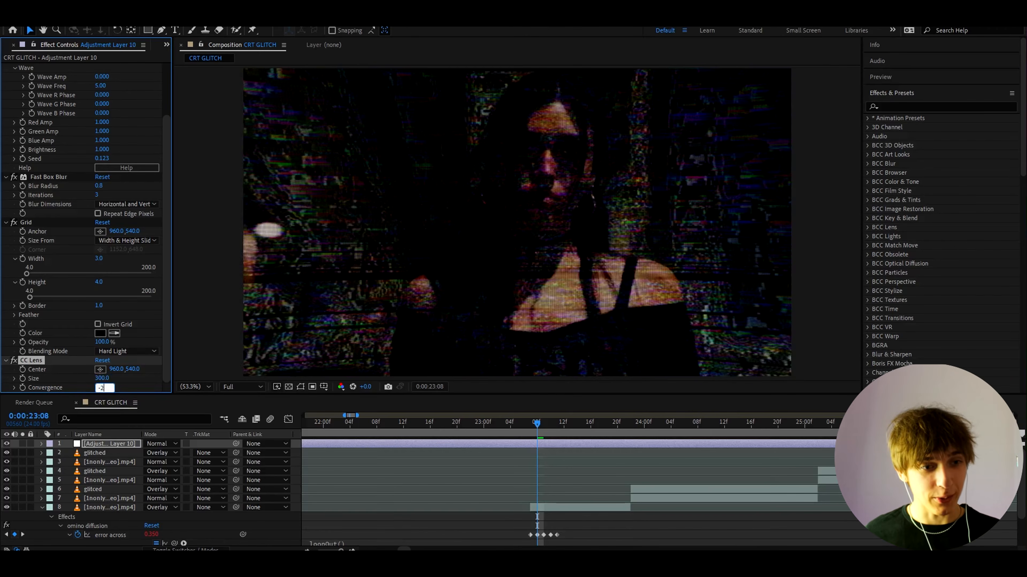
pyautogui.press('Return')
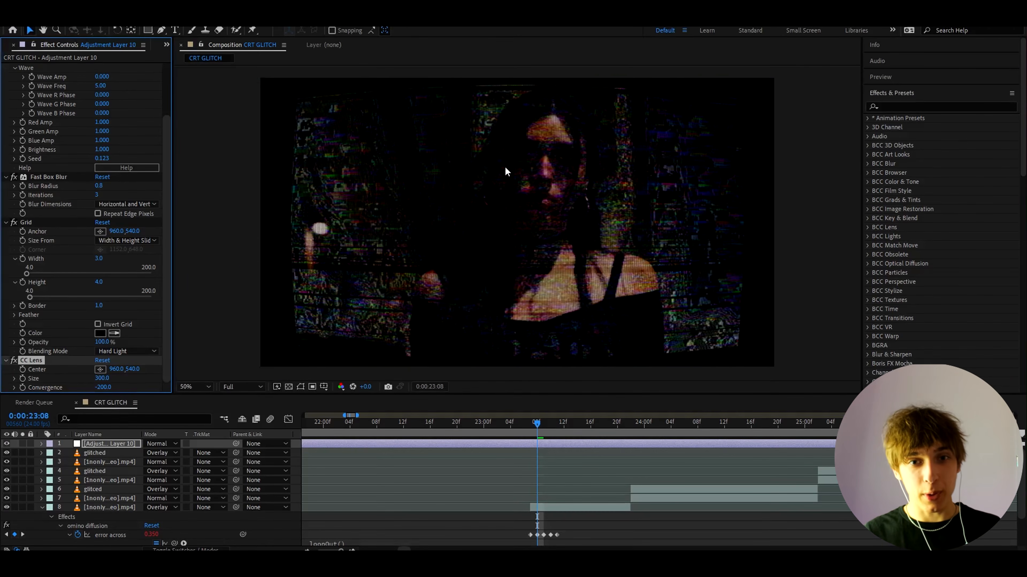
pyautogui.scroll(-2, 505, 177)
pyautogui.scroll(1, 505, 177)
pyautogui.click(202, 389)
pyautogui.click(195, 242)
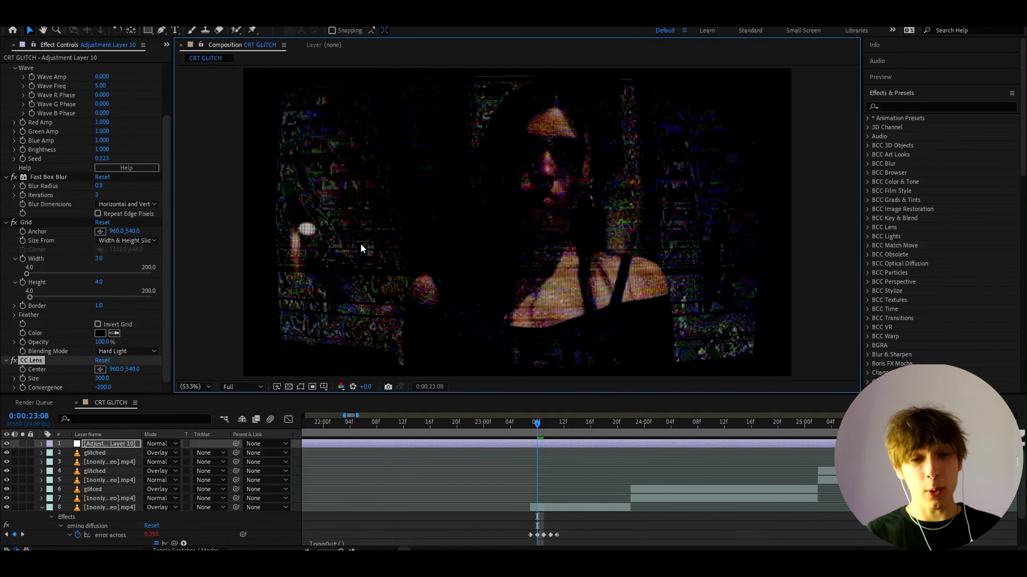
# Step: Apply the standard Glow effect to the adjustment layer after CC Lens
pyautogui.click(531, 442)
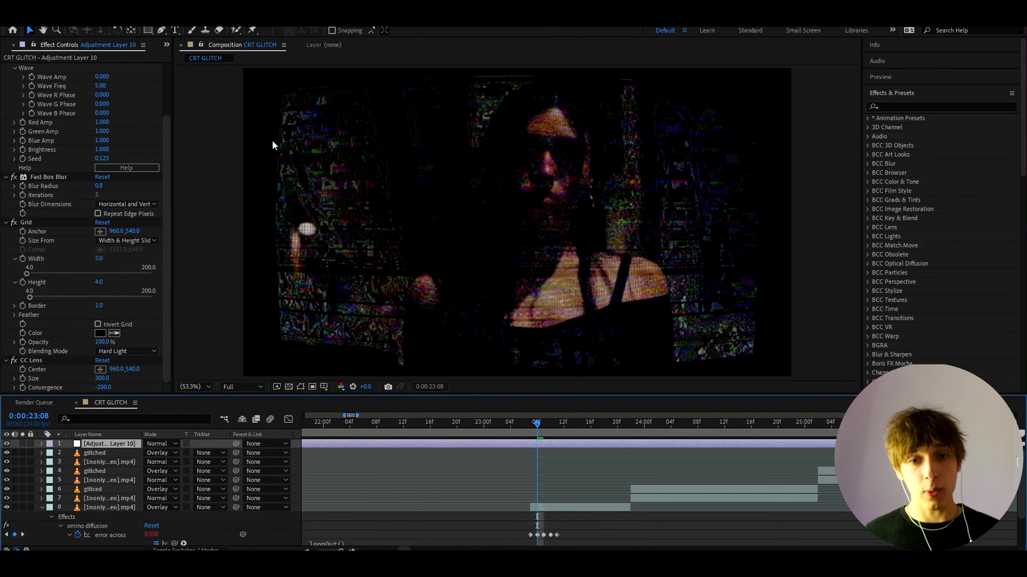
pyautogui.hotkey('ctrl', 'space')
pyautogui.write('de')
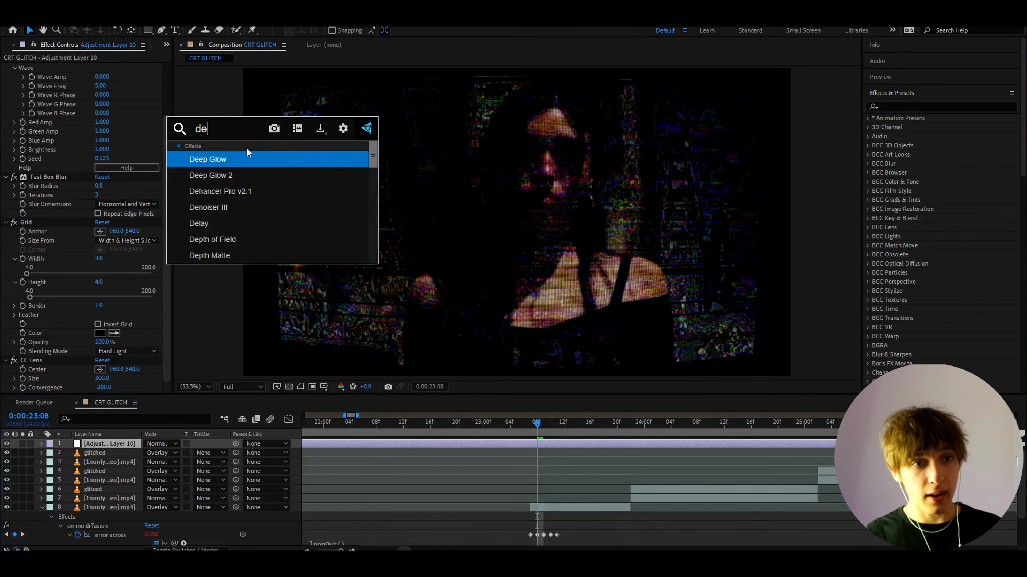
pyautogui.press('BackSpace')
pyautogui.press('BackSpace')
pyautogui.write('gl')
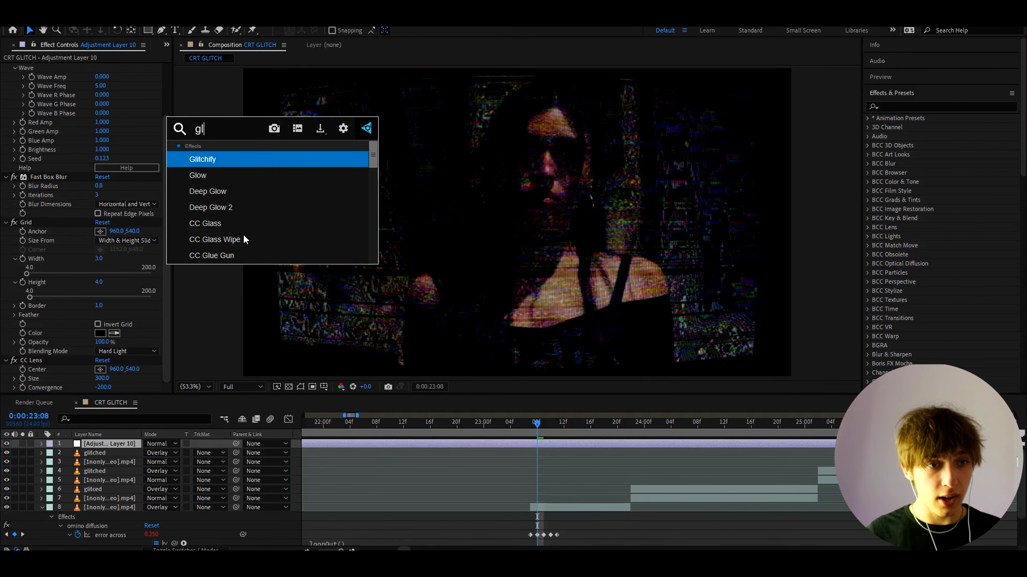
pyautogui.write('ow')
pyautogui.press('Down')
pyautogui.press('Up')
pyautogui.press('Return')
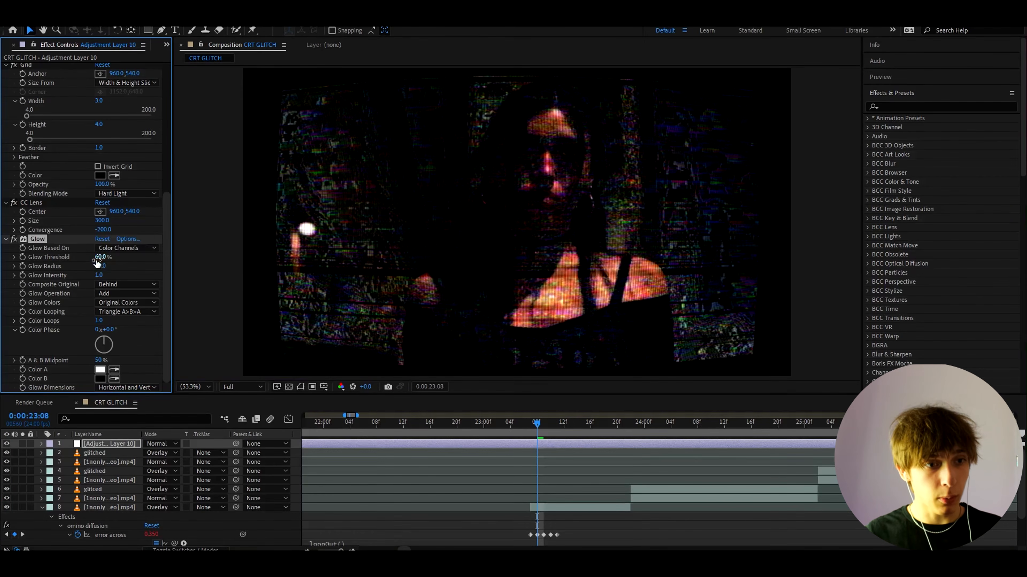
# Step: Set Glow to Threshold 36.1%, Radius 123 and Intensity 0.7, and duplicate it with Radius 40 and Intensity 0.3
pyautogui.moveTo(101, 266); pyautogui.dragTo(151, 256)
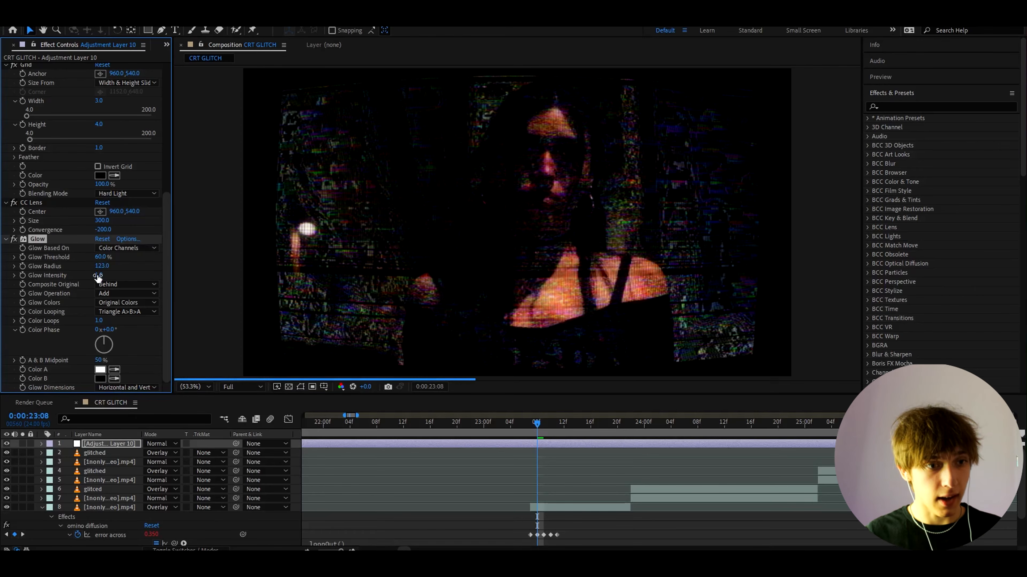
pyautogui.moveTo(98, 276)
pyautogui.mouseDown()
pyautogui.moveTo(85, 280)
pyautogui.moveTo(98, 259)
pyautogui.moveTo(89, 262)
pyautogui.mouseUp()
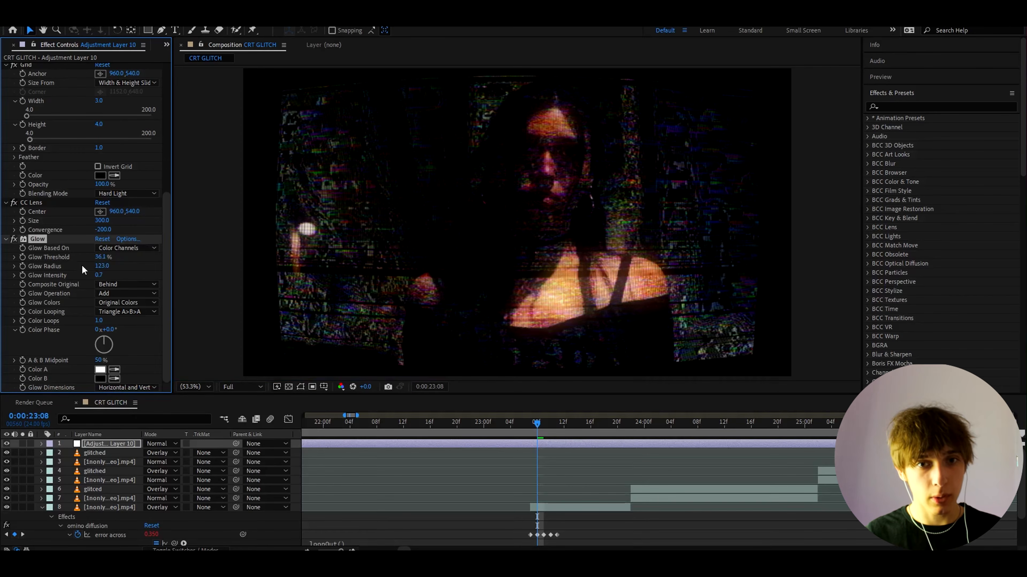
pyautogui.hotkey('ctrl', 'd')
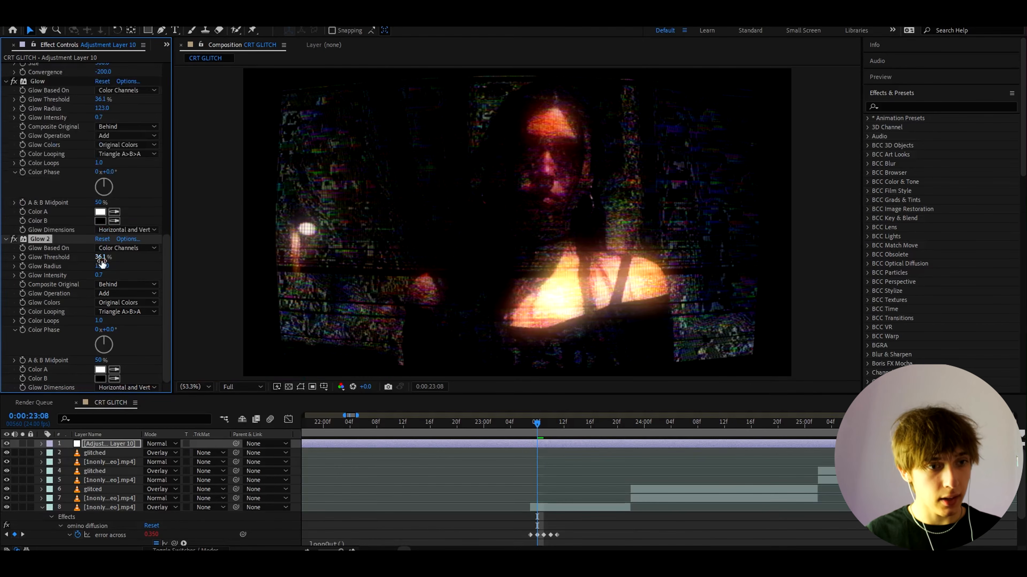
pyautogui.moveTo(101, 266)
pyautogui.mouseDown()
pyautogui.moveTo(58, 268)
pyautogui.moveTo(87, 279)
pyautogui.mouseUp()
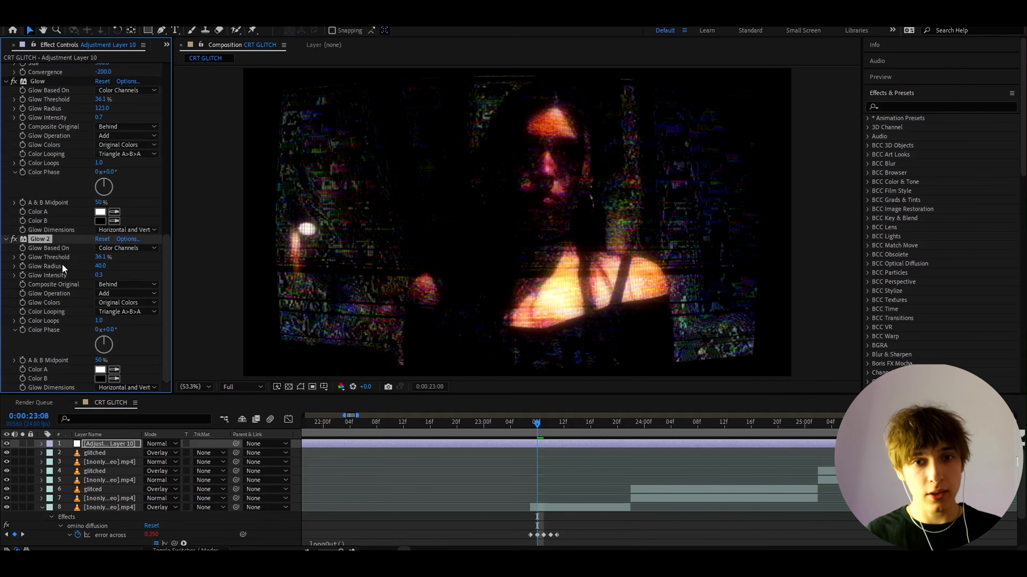
# Step: Remove both Glow effects from the adjustment layer
pyautogui.scroll(2, 62, 264)
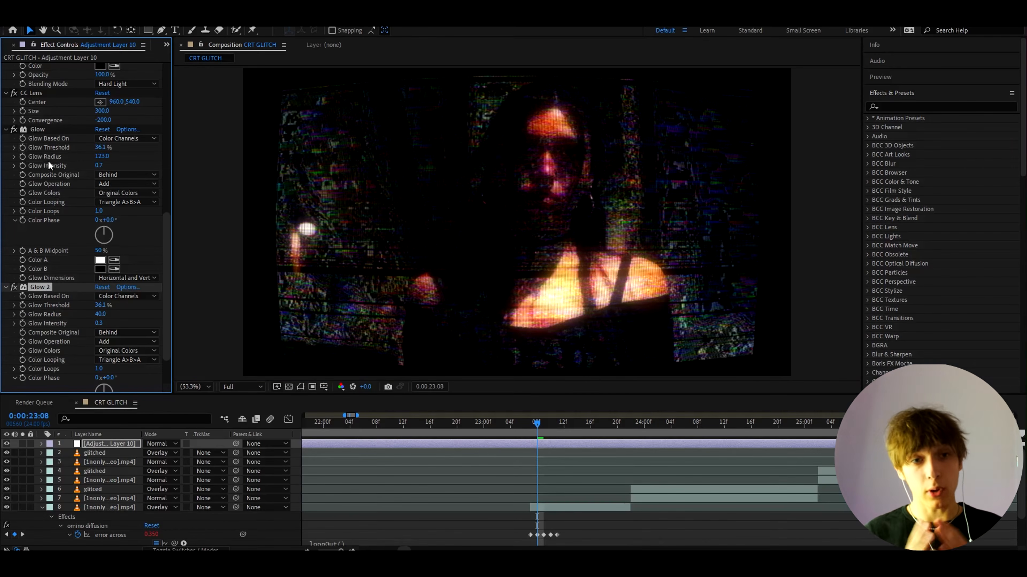
pyautogui.scroll(4, 36, 220)
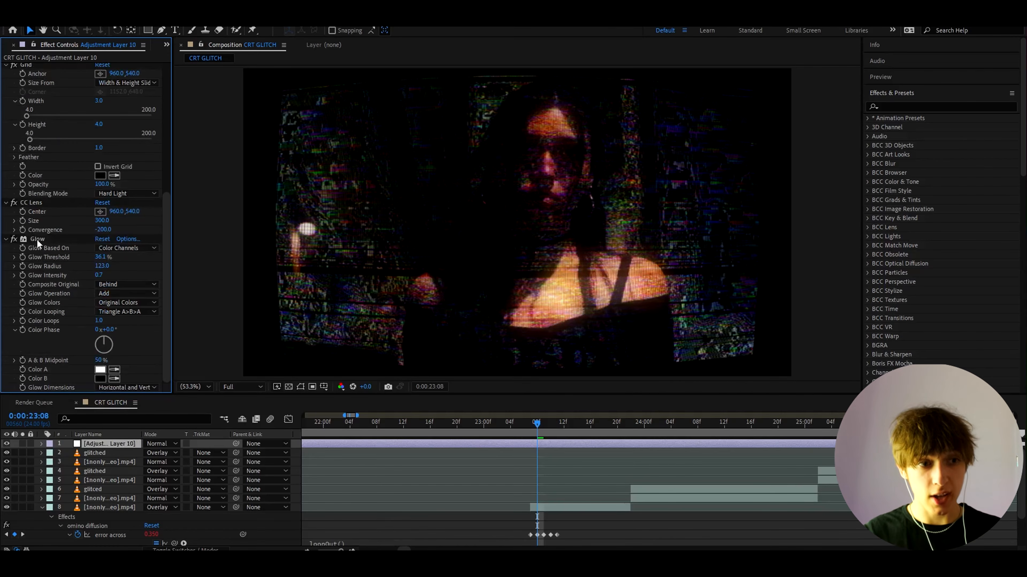
pyautogui.scroll(6, 37, 239)
# Step: Apply Deep Glow 2 to the adjustment layer and set its Exposure to 0.1
pyautogui.hotkey('ctrl', 'space')
pyautogui.write('de')
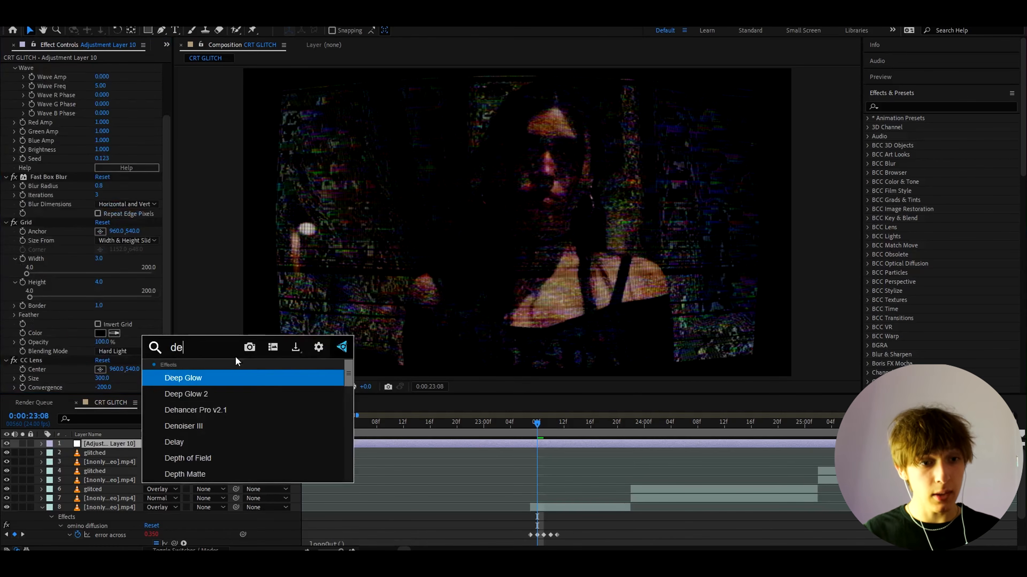
pyautogui.write('ep')
pyautogui.click(205, 394)
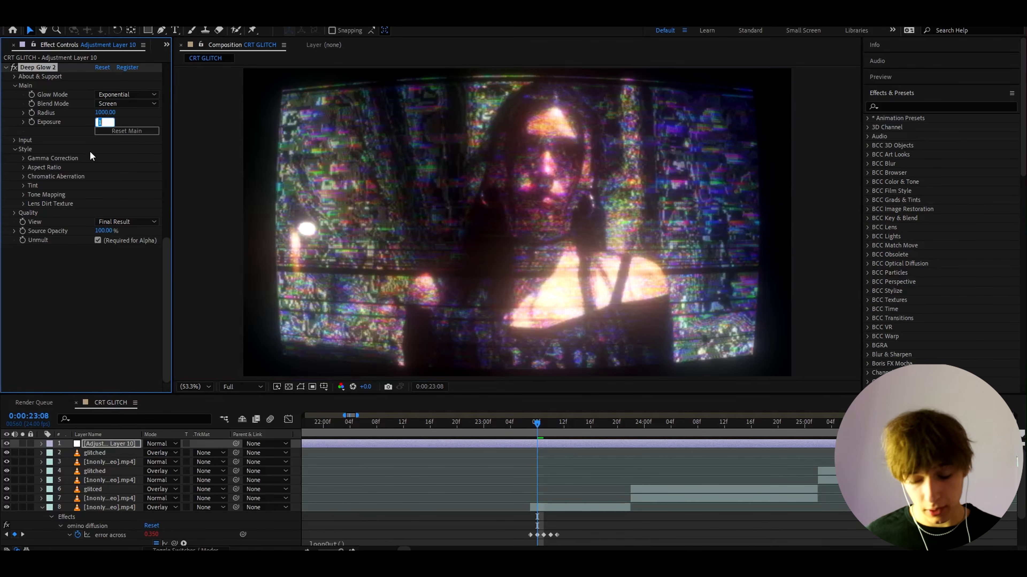
pyautogui.write('0.1')
pyautogui.press('Return')
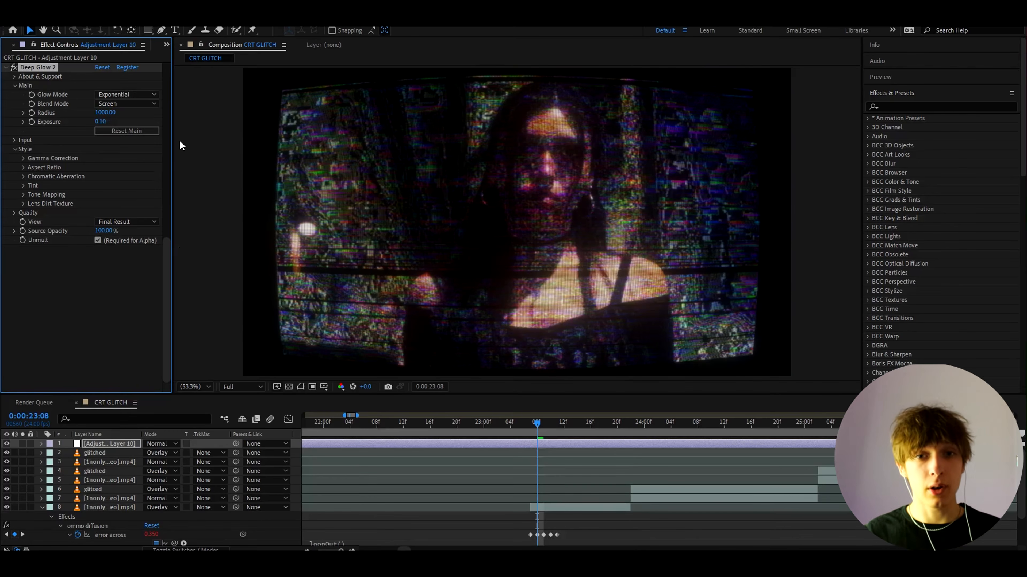
# Step: Apply a Transform effect with Scale 117 to the adjustment layer and save the project
pyautogui.hotkey('ctrl', 'space')
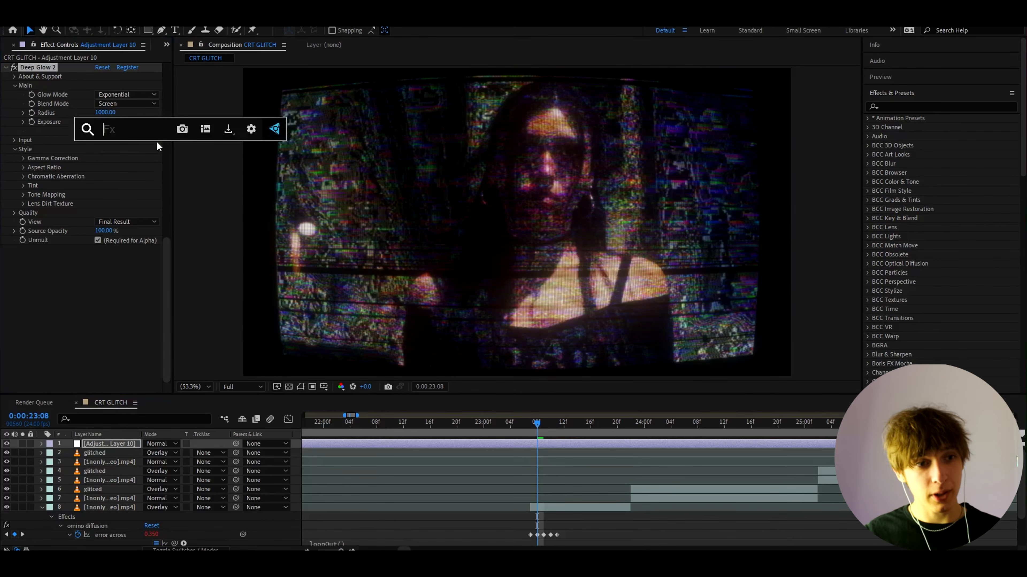
pyautogui.write('tra')
pyautogui.click(138, 162)
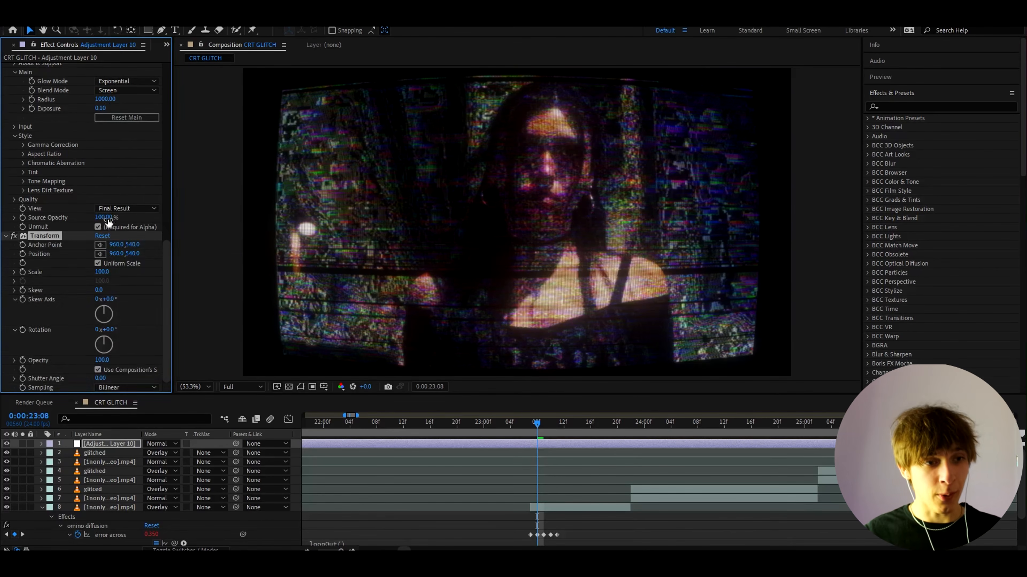
pyautogui.click(103, 272)
pyautogui.write('117')
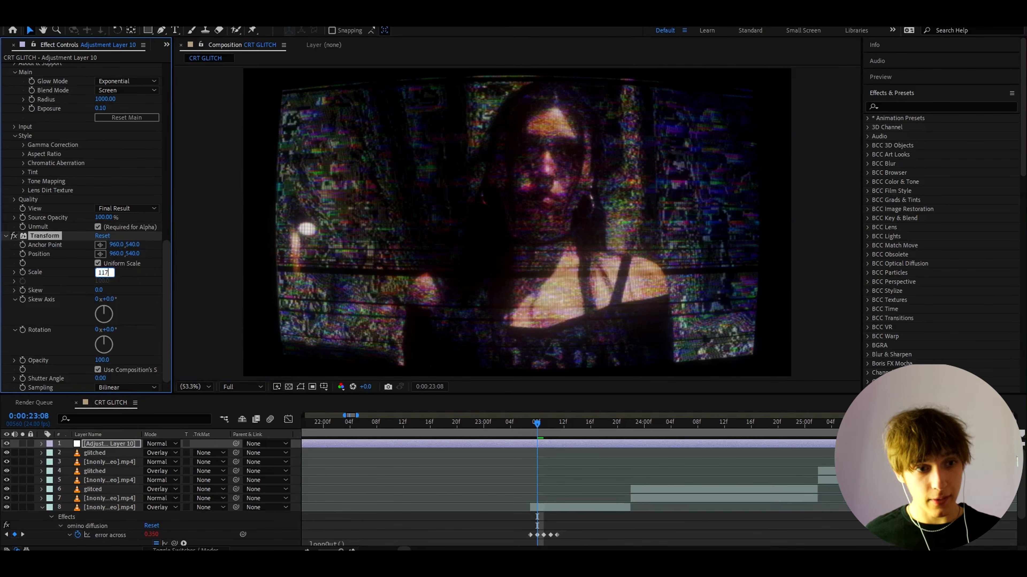
pyautogui.press('Return')
pyautogui.hotkey('ctrl', 's')
# Step: Preview the composition from 0:00:23:07 to check the full CRT glitch look
pyautogui.click(530, 424)
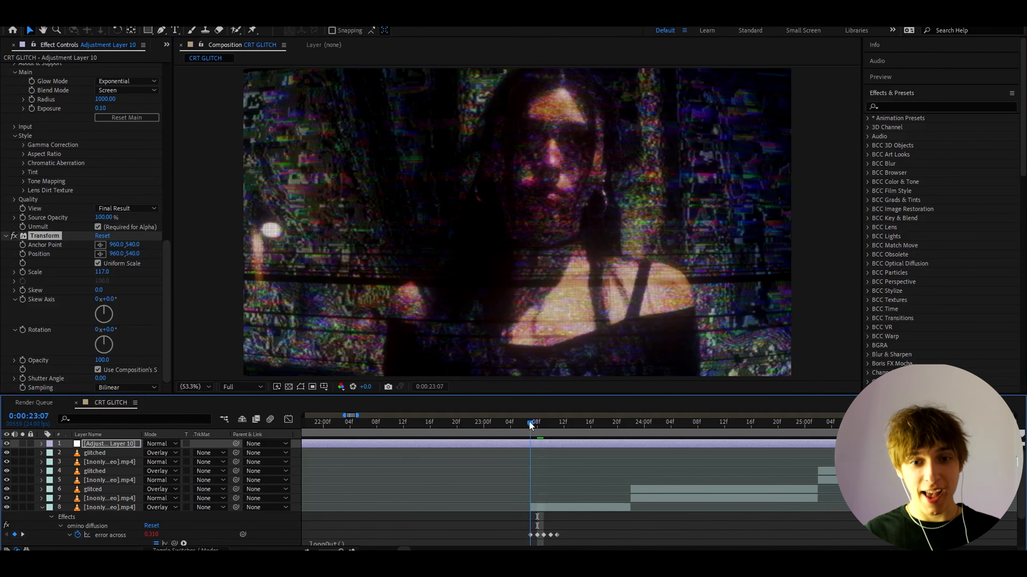
pyautogui.press('space')
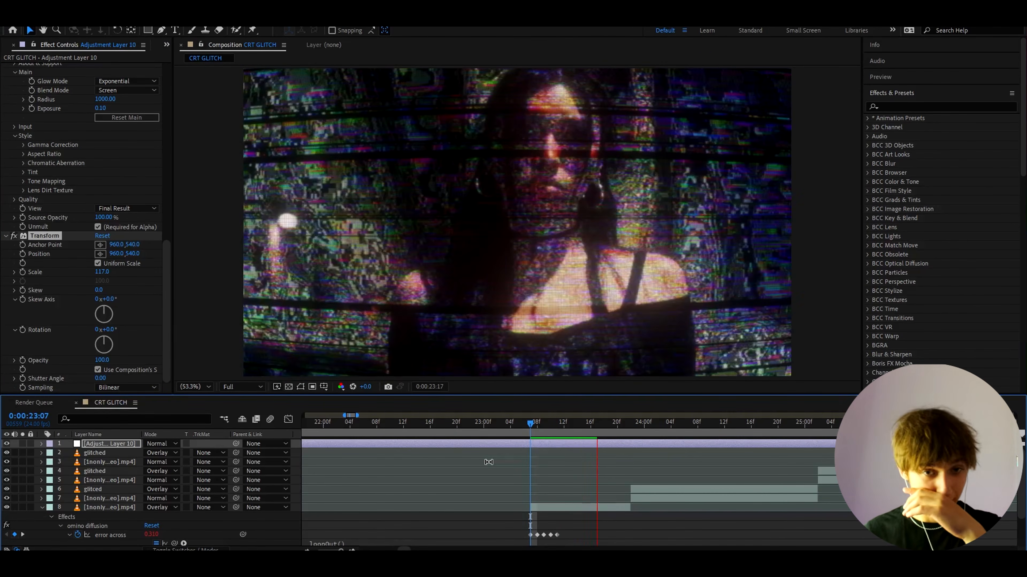
pyautogui.click(529, 427)
# Step: Save the Overlay clip's omino diffusion and Signal effects, including their error keyframes, as an animation preset named crt glitch omino
pyautogui.click(543, 507)
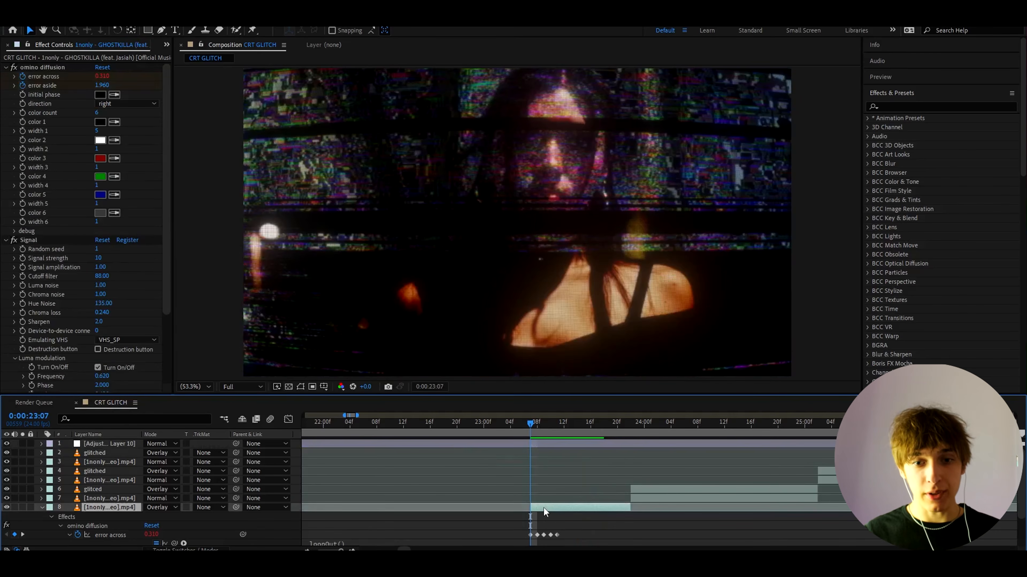
pyautogui.click(39, 68)
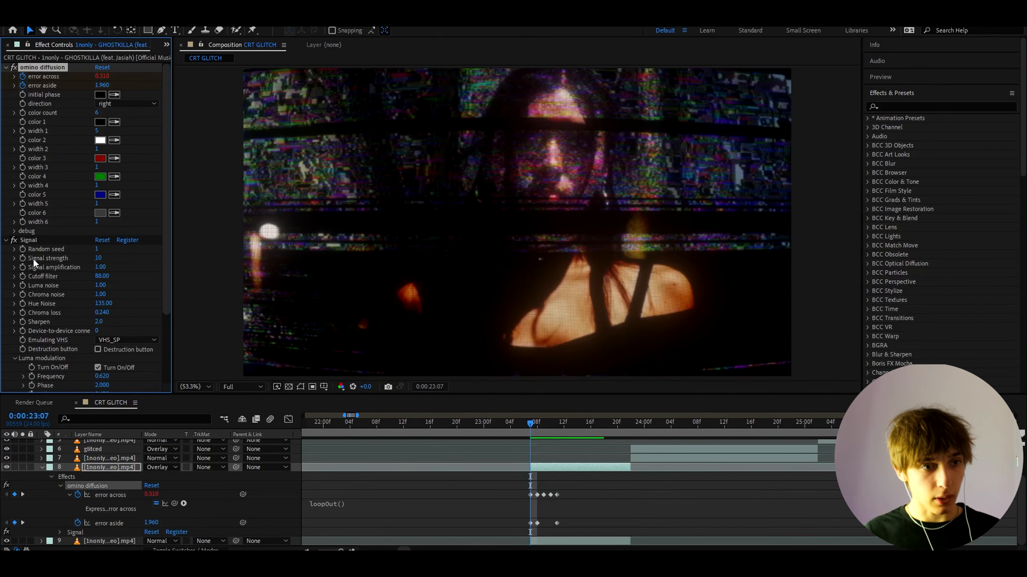
pyautogui.hotkey('ctrl', 'a')
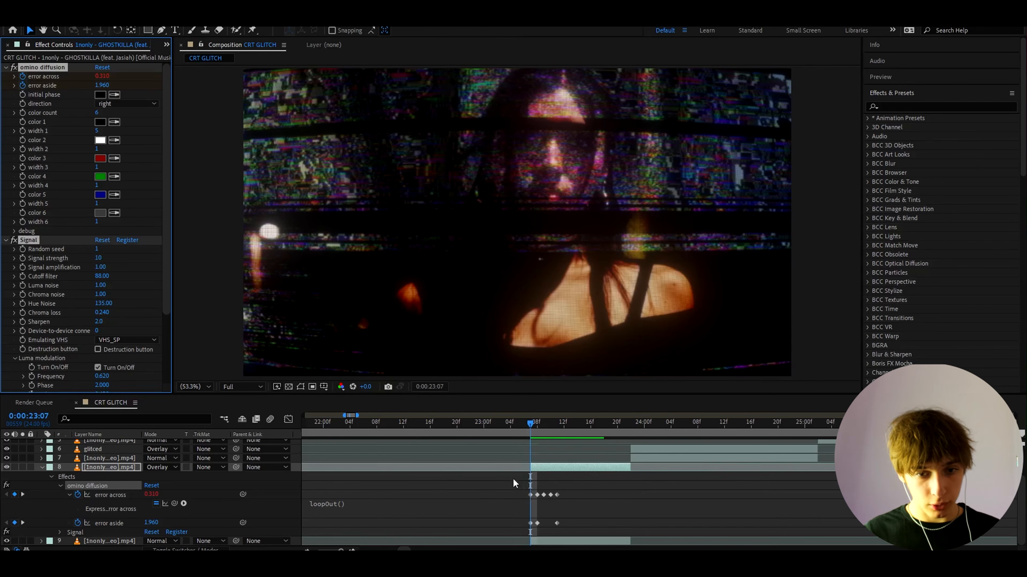
pyautogui.moveTo(509, 476); pyautogui.dragTo(582, 552)
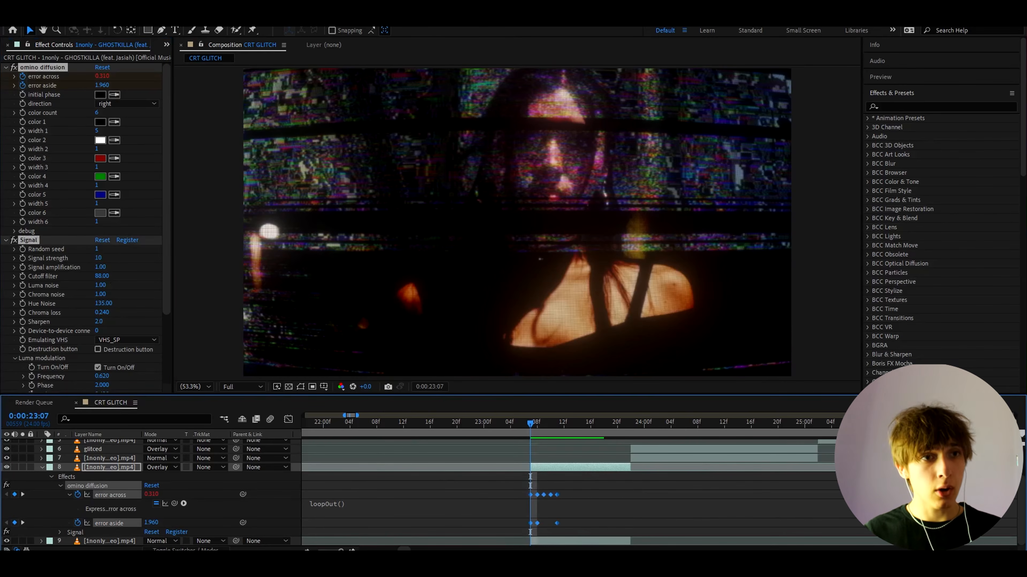
pyautogui.click(147, 23)
pyautogui.click(162, 31)
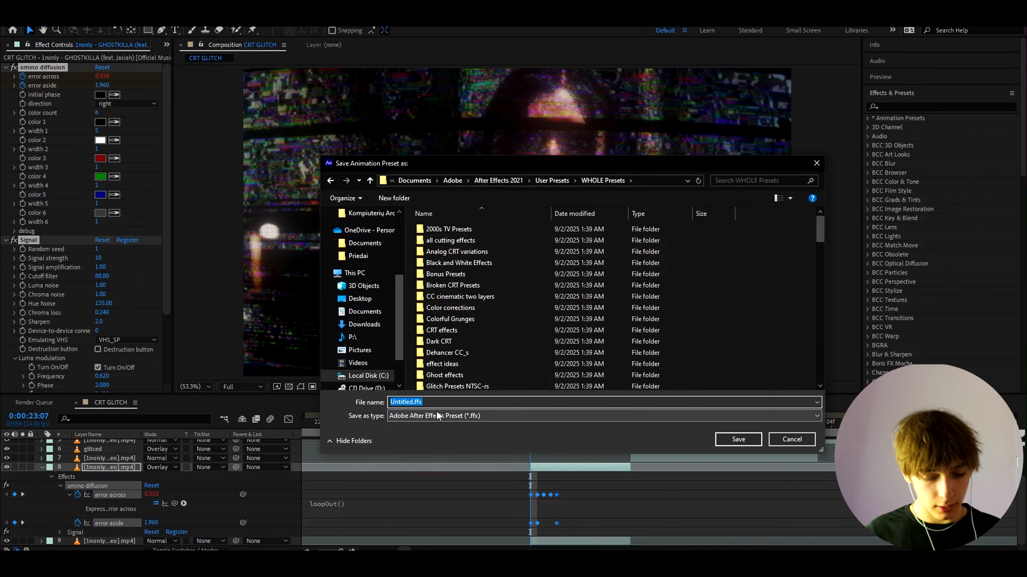
pyautogui.write('crt glitch omino')
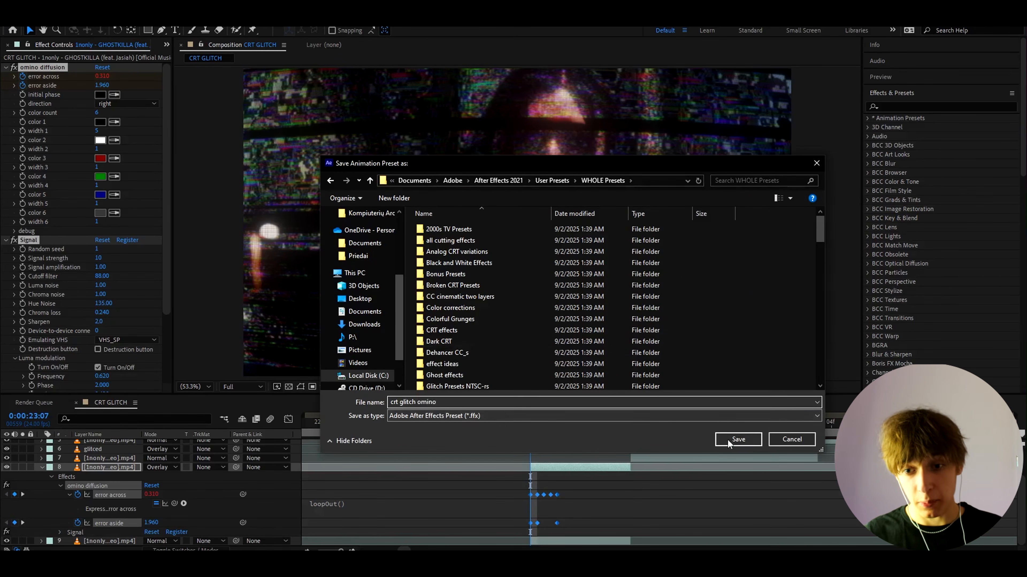
pyautogui.click(737, 439)
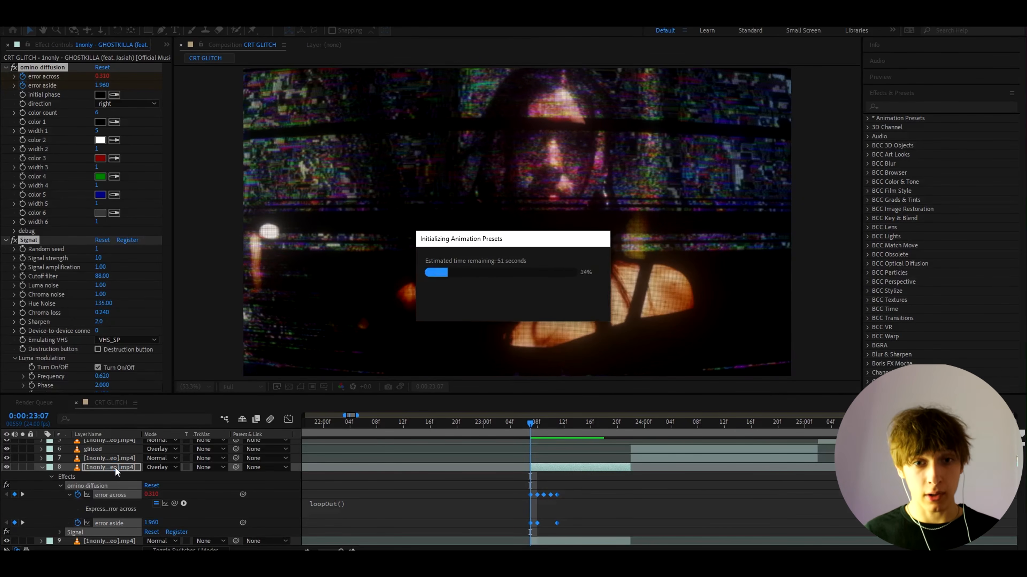
# Step: Rename the top adjustment layer crt and move the current time to 0:00:23:16
pyautogui.click(527, 447)
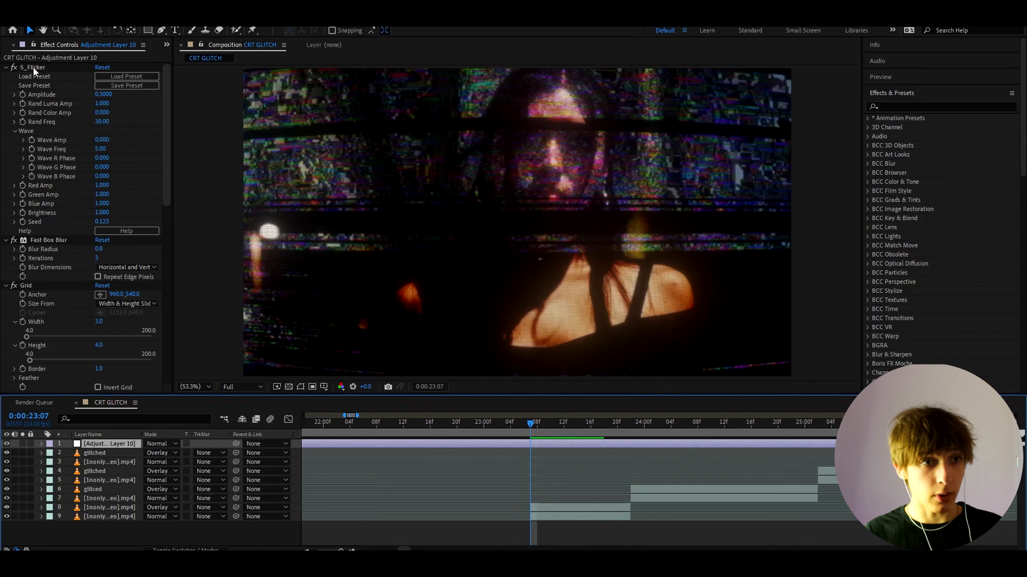
pyautogui.click(33, 67)
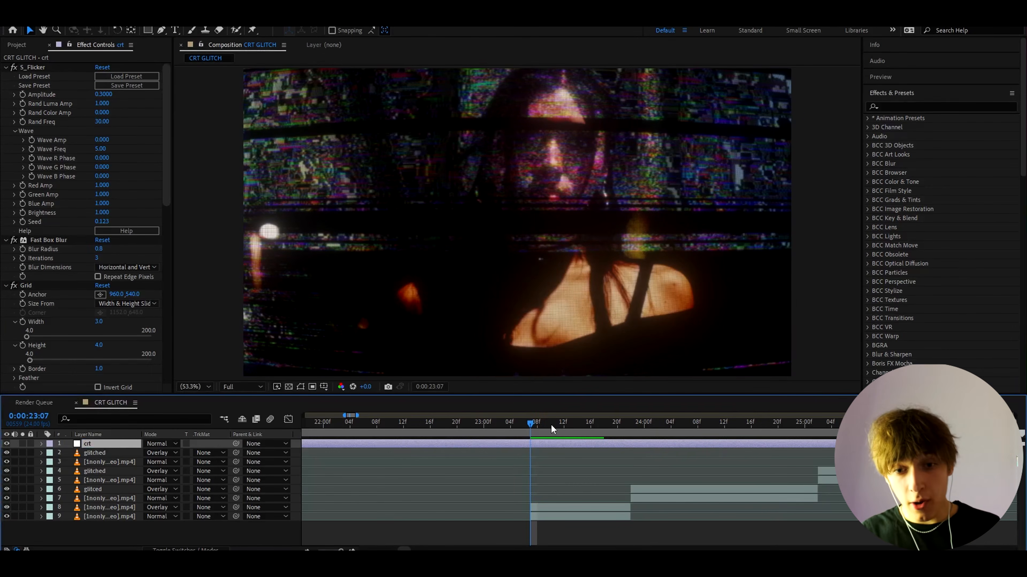
pyautogui.moveTo(547, 425); pyautogui.dragTo(598, 428)
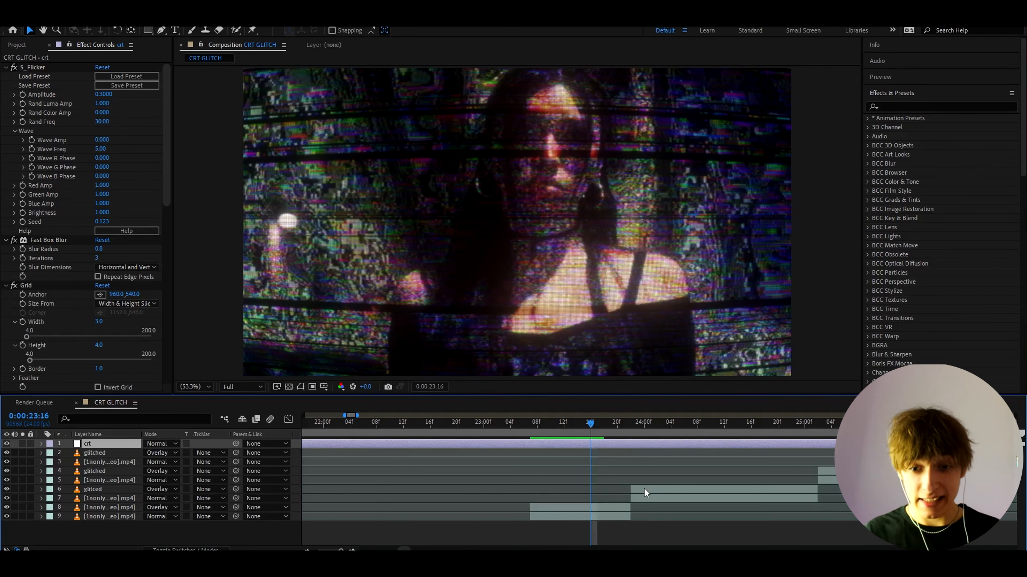
# Step: Open the Glitch Presets 24FPS folder among the user animation presets and widen the preset list
pyautogui.click(868, 117)
pyautogui.click(877, 136)
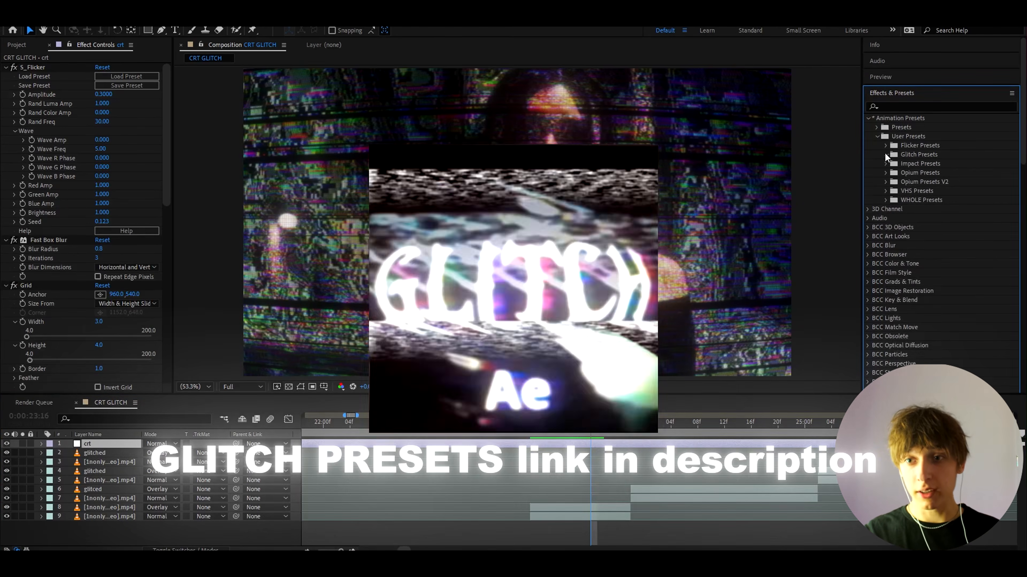
pyautogui.click(886, 154)
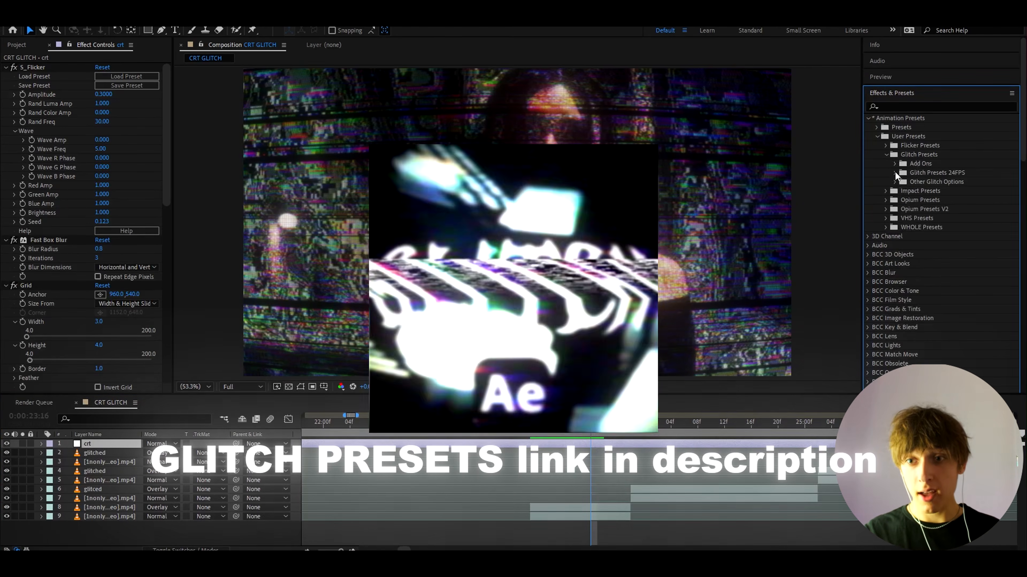
pyautogui.click(895, 173)
pyautogui.moveTo(862, 191); pyautogui.dragTo(838, 192)
pyautogui.scroll(-3, 878, 217)
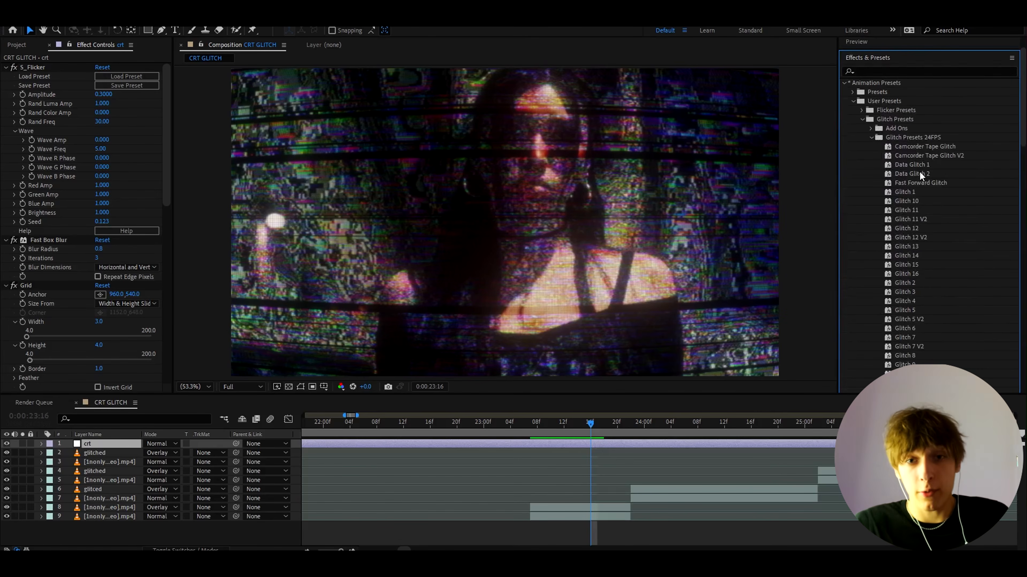
pyautogui.scroll(-2, 920, 171)
# Step: Add an adjustment layer above the glitced clip, cut away everything before 0:00:23:16, and apply the Glitch 7 preset
pyautogui.click(566, 446)
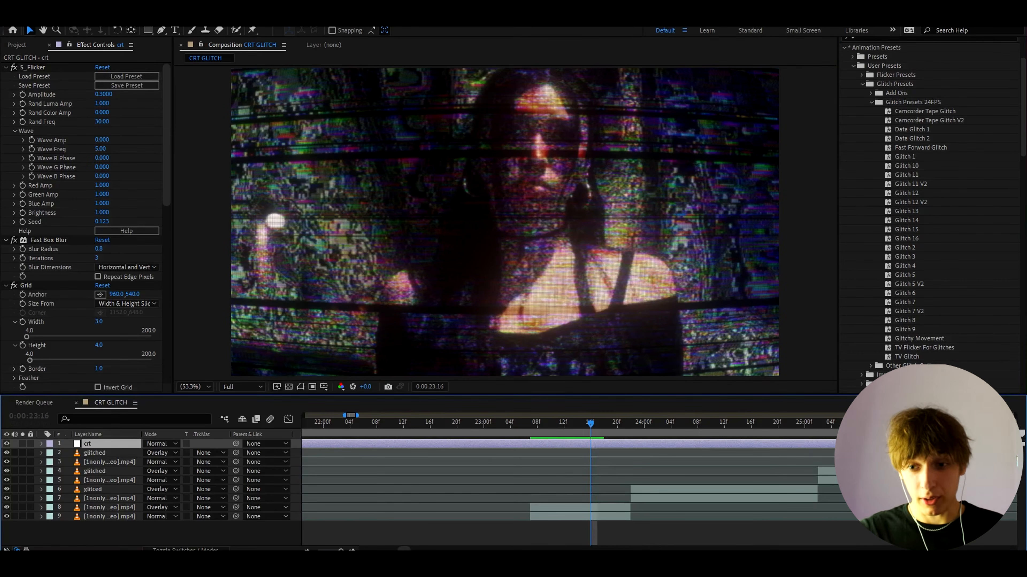
pyautogui.click(642, 489)
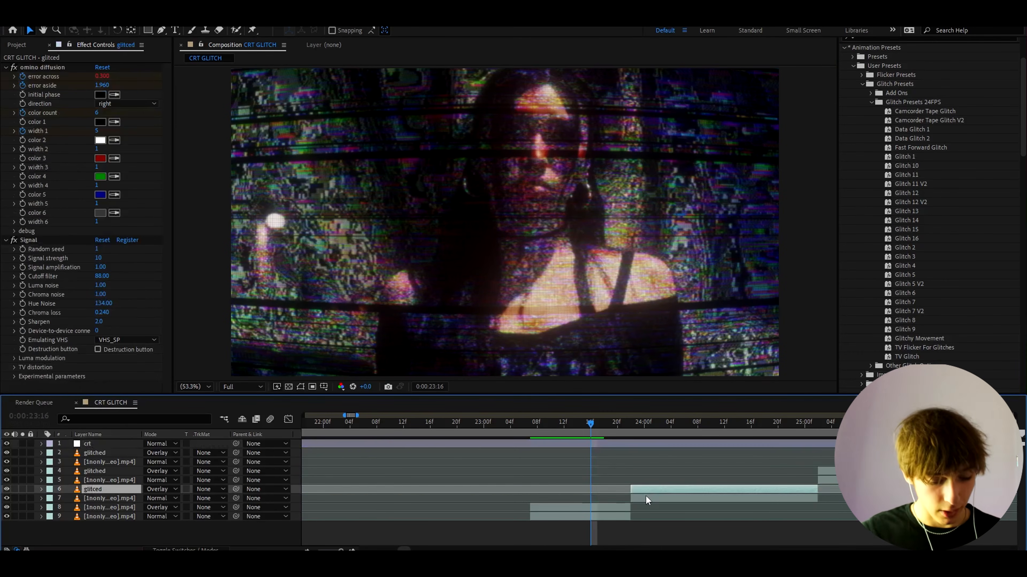
pyautogui.hotkey('ctrl', 'alt', 'y')
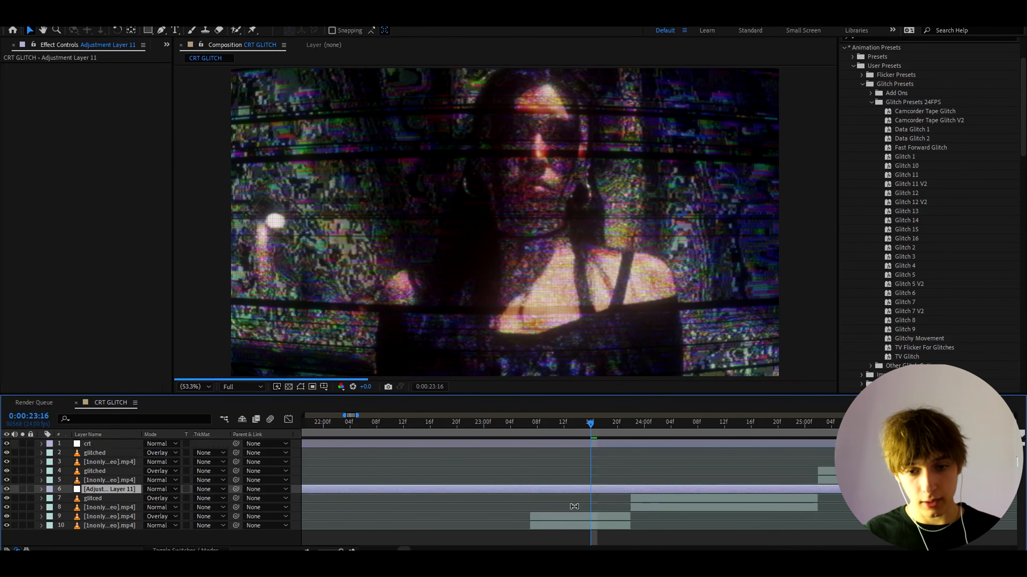
pyautogui.hotkey('ctrl', 'shift', 'd')
pyautogui.press('Delete')
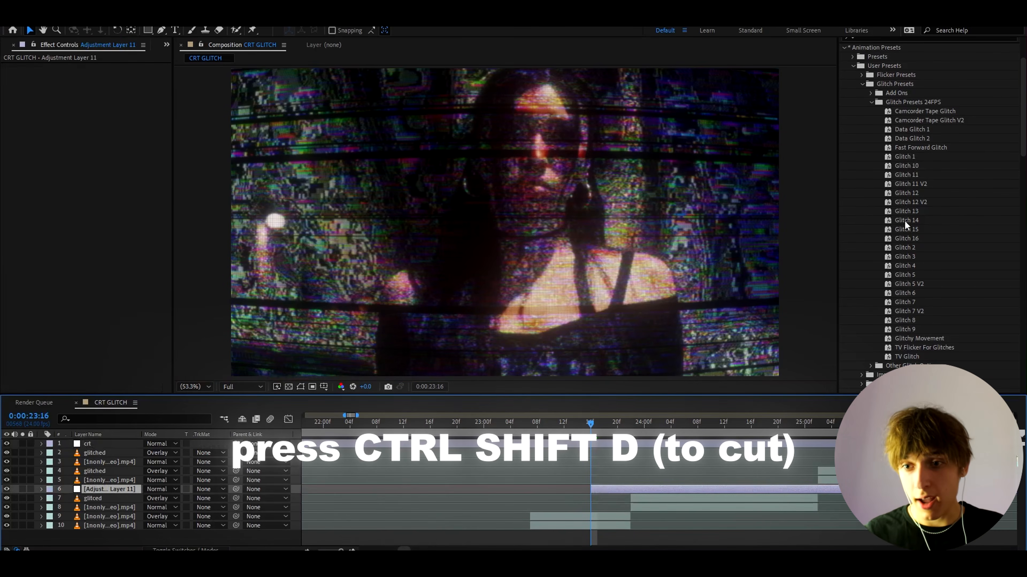
pyautogui.doubleClick(904, 301)
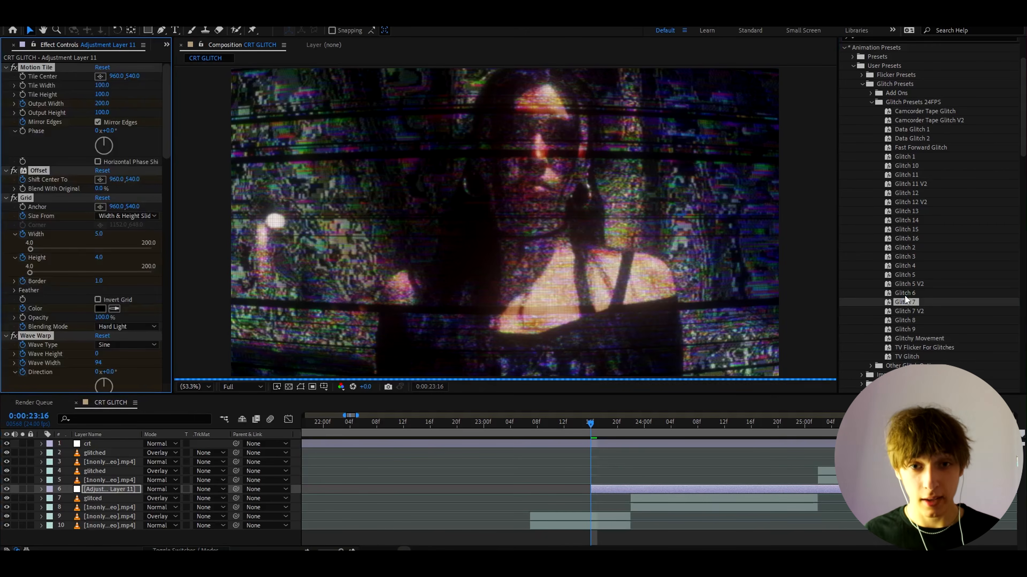
# Step: Shift the Glitch 7 adjustment layer to start at 0:00:23:13, trim its end after 0:00:24:01, and preview the transition
pyautogui.click(593, 519)
pyautogui.scroll(3, 609, 513)
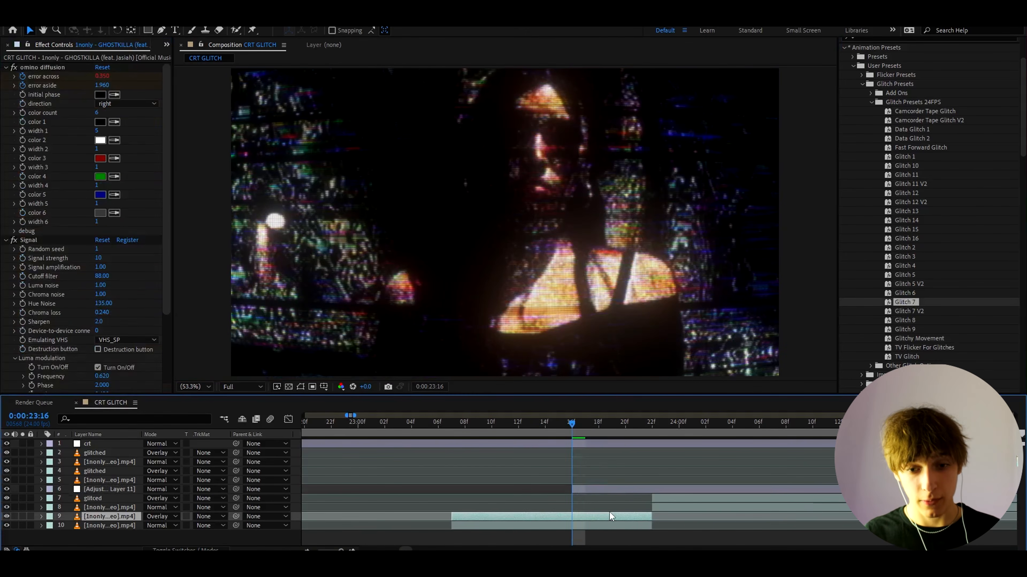
pyautogui.press('space')
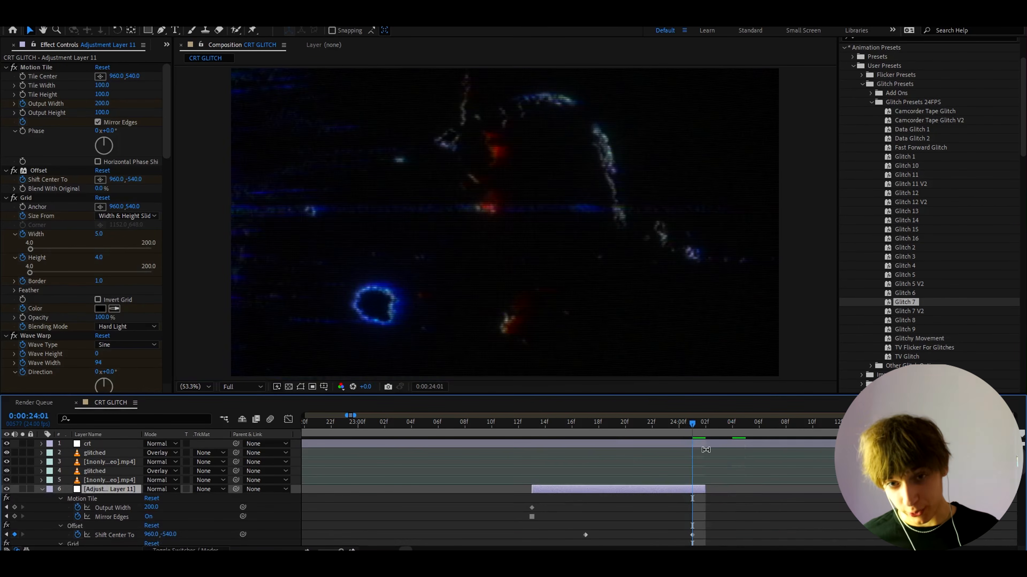
# Step: Add another adjustment layer spanning 0:00:24:01 to about 0:00:24:14, apply the Glitch 10 preset, and preview it
pyautogui.hotkey('ctrl', 'alt', 'y')
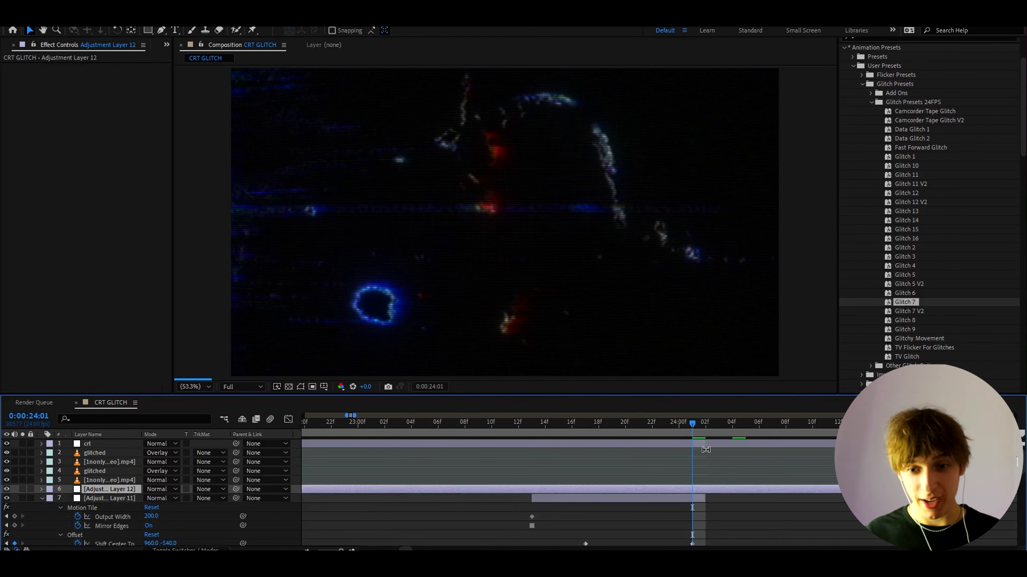
pyautogui.doubleClick(905, 166)
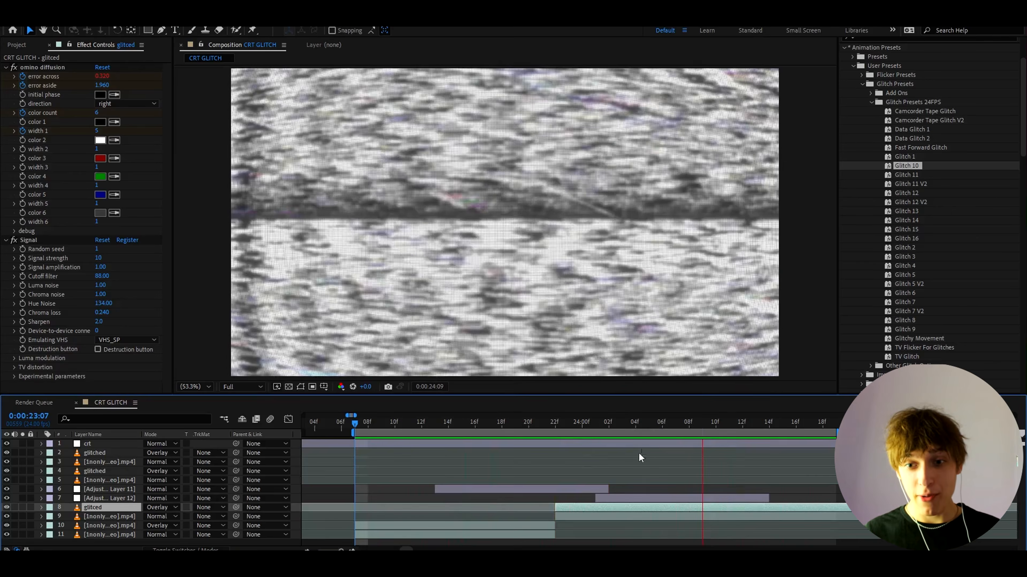
pyautogui.press('space')
# Step: Move the current time to 0:00:24:23 and set the work area to start there
pyautogui.scroll(-3, 620, 472)
pyautogui.moveTo(648, 427); pyautogui.dragTo(674, 421)
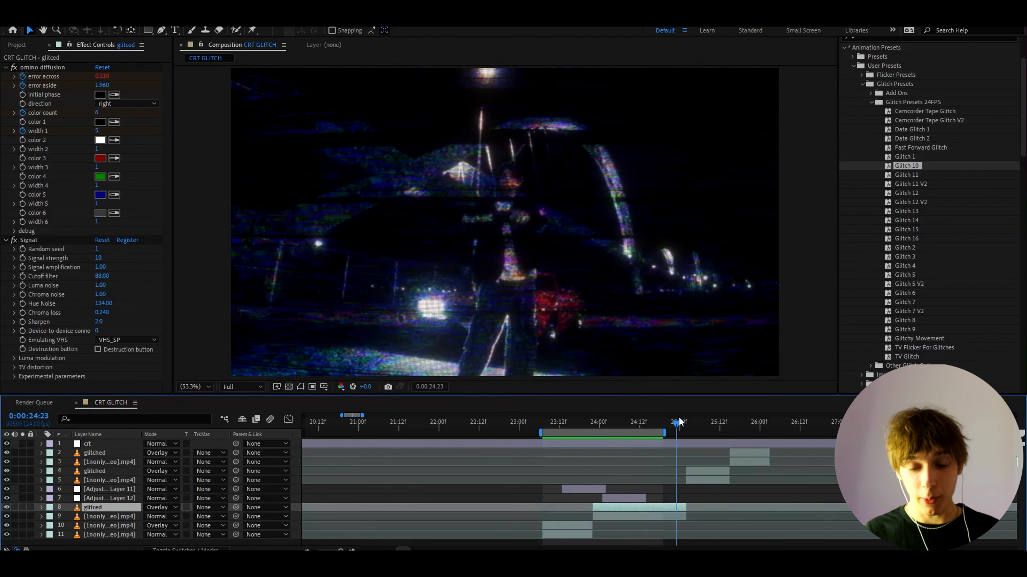
pyautogui.scroll(5, 698, 448)
pyautogui.press('pagedown')
pyautogui.press('pagedown')
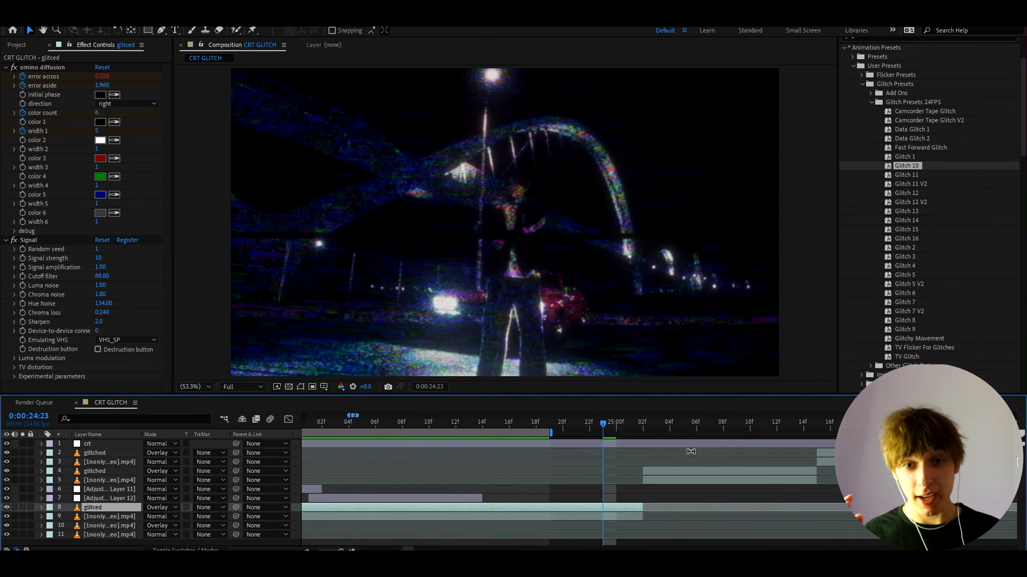
pyautogui.scroll(-2, 691, 451)
pyautogui.scroll(-2, 631, 450)
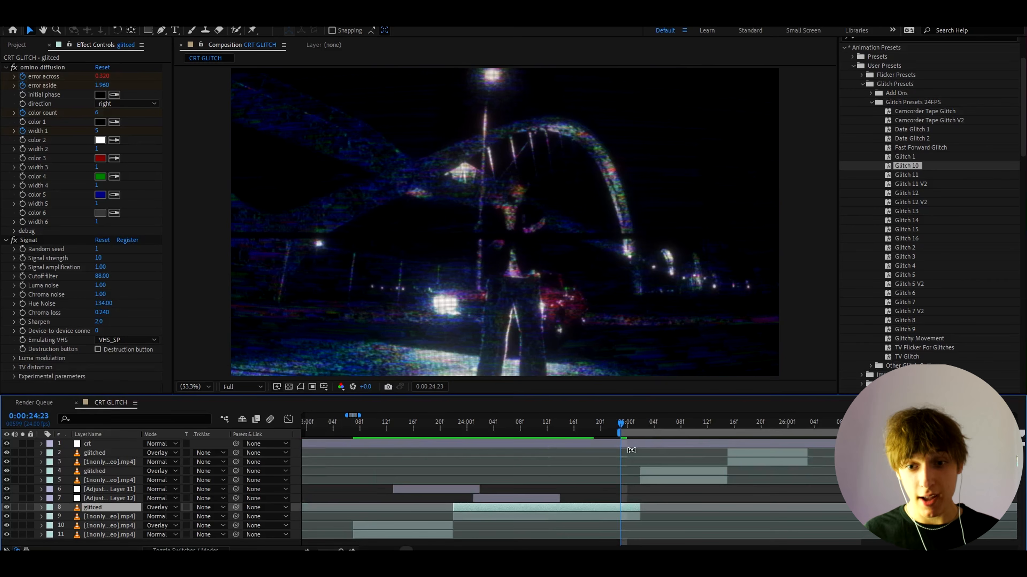
# Step: Go to 0:00:25:00, add an adjustment layer above the last glitched clip, and apply the Glitch 1 preset
pyautogui.click(633, 424)
pyautogui.scroll(2, 636, 425)
pyautogui.press('pageup')
pyautogui.click(828, 452)
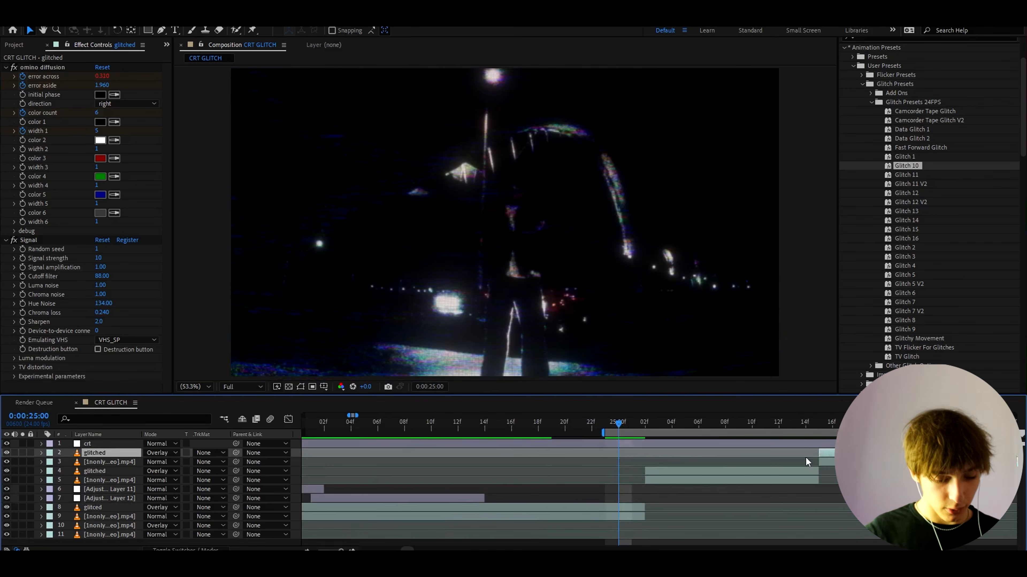
pyautogui.hotkey('ctrl', 'alt', 'y')
pyautogui.click(905, 155)
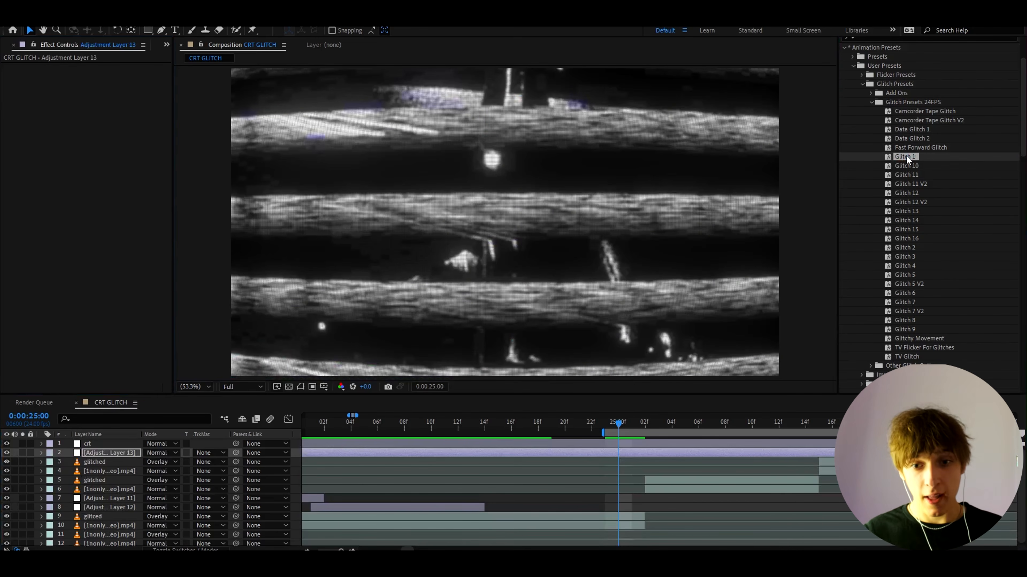
# Step: Scrub from 0:00:25:02 to 0:00:25:05 and back to 0:00:24:23 to examine the Glitch 1 look across the clip cut
pyautogui.click(644, 424)
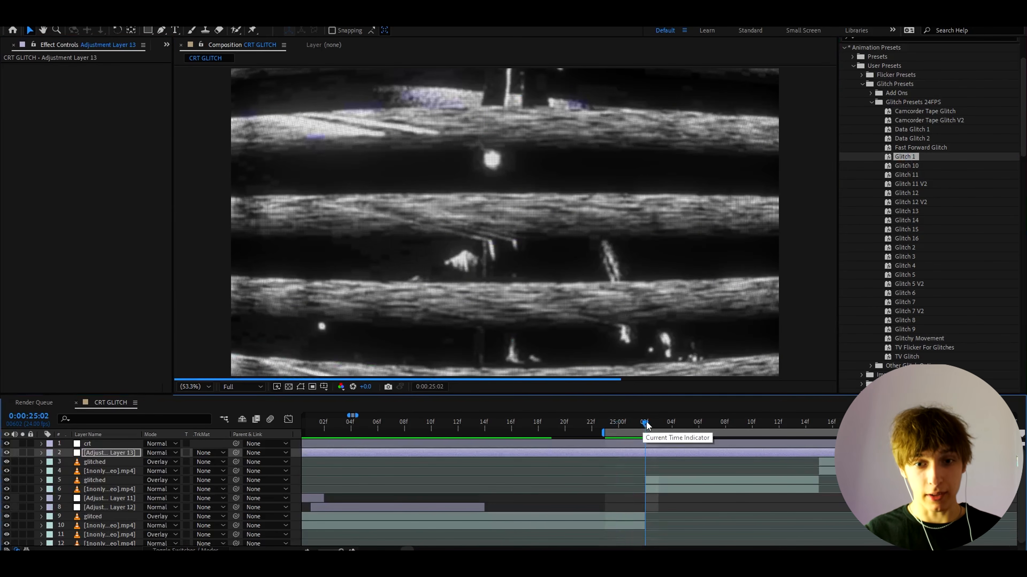
pyautogui.click(656, 425)
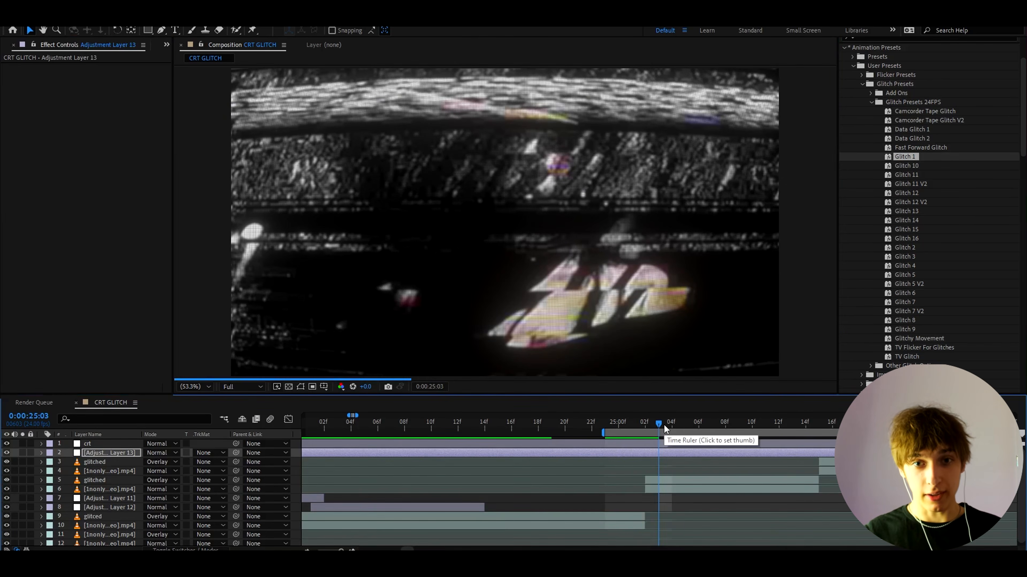
pyautogui.click(648, 434)
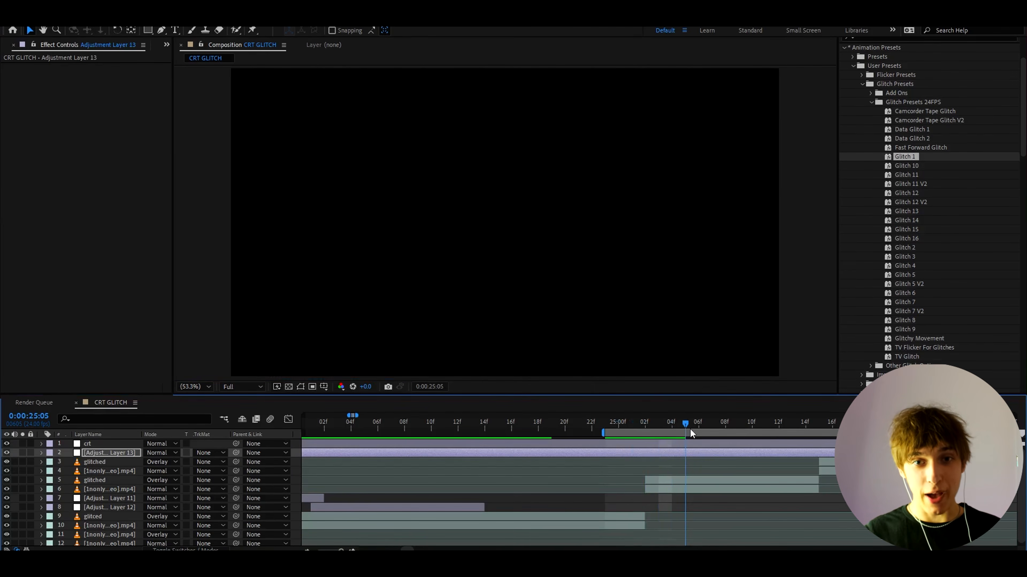
pyautogui.moveTo(648, 432); pyautogui.dragTo(609, 436)
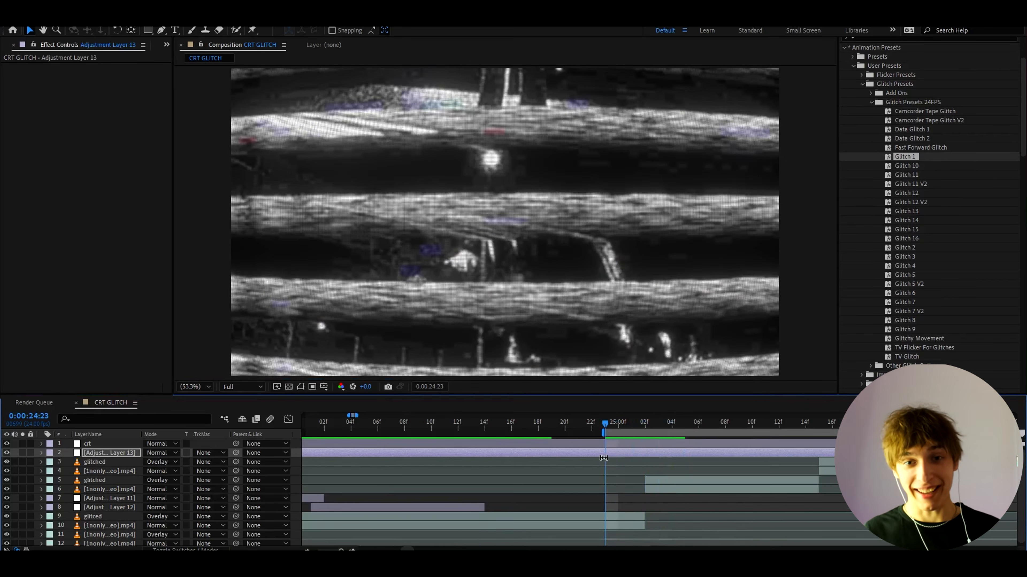
pyautogui.press('-')
pyautogui.press('-')
pyautogui.click(619, 481)
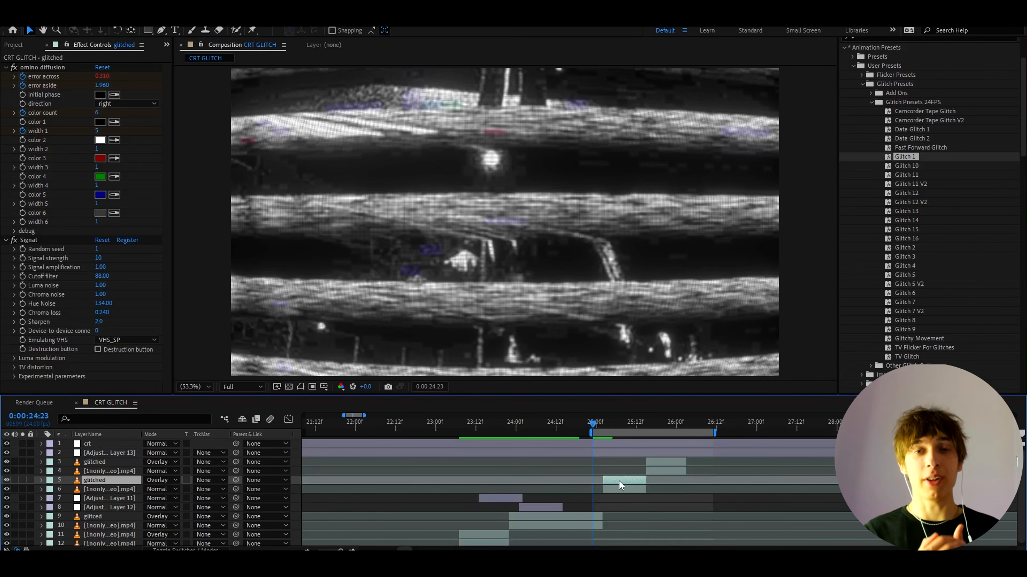